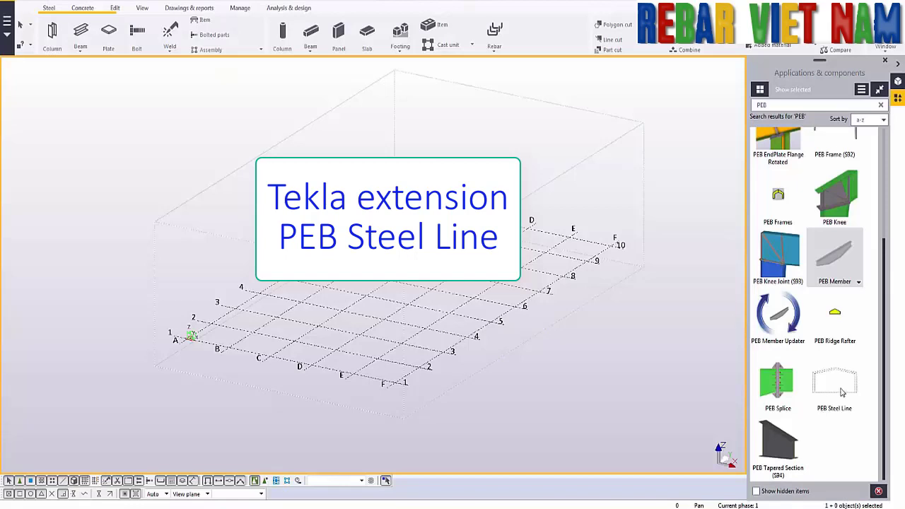
# - Start the PEB Steel Line component from the PEB-filtered component catalog
pyautogui.click(839, 390)
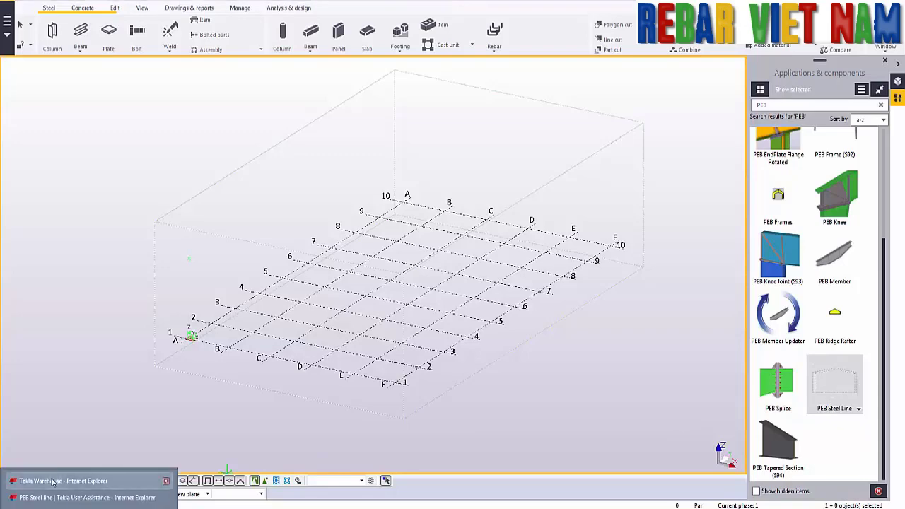
pyautogui.click(85, 493)
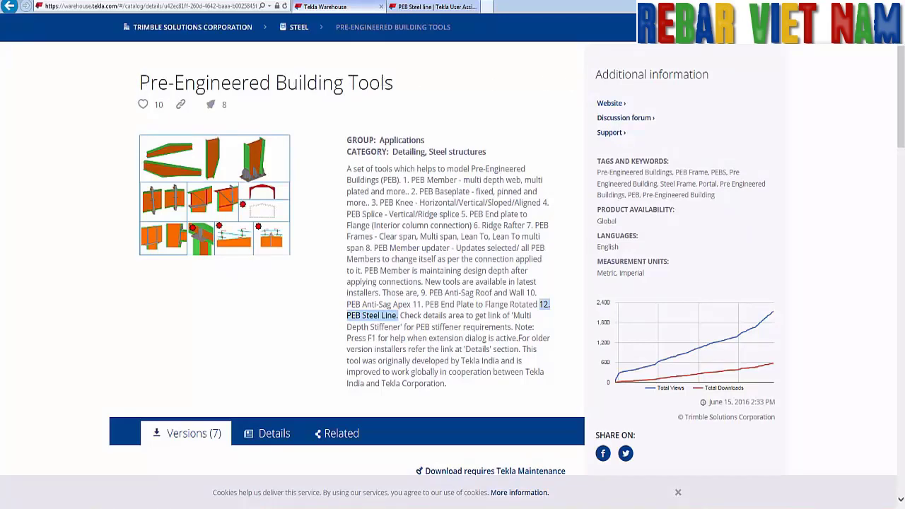
pyautogui.hotkey('alt', 'Tab')
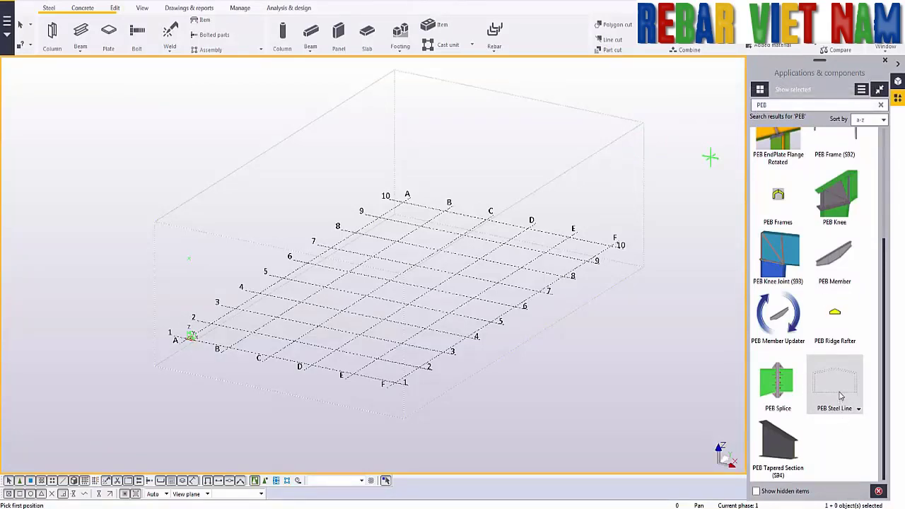
# - Place a PEB Steel Line of gable frames from grid point A1 to a second grid point
pyautogui.doubleClick(836, 389)
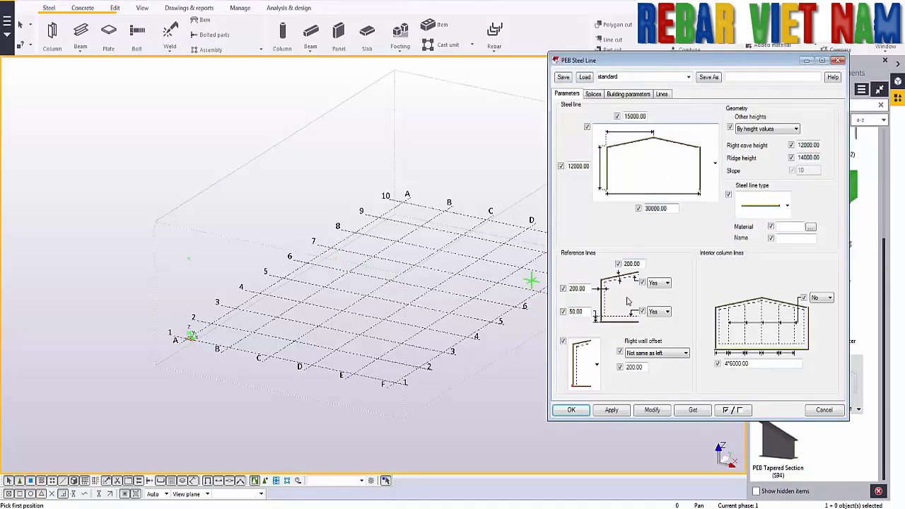
pyautogui.click(611, 410)
pyautogui.click(572, 410)
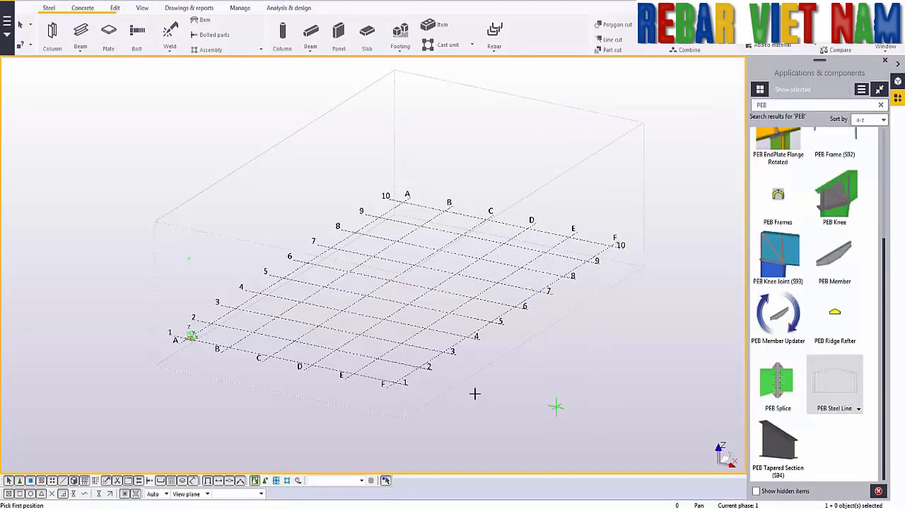
pyautogui.click(188, 339)
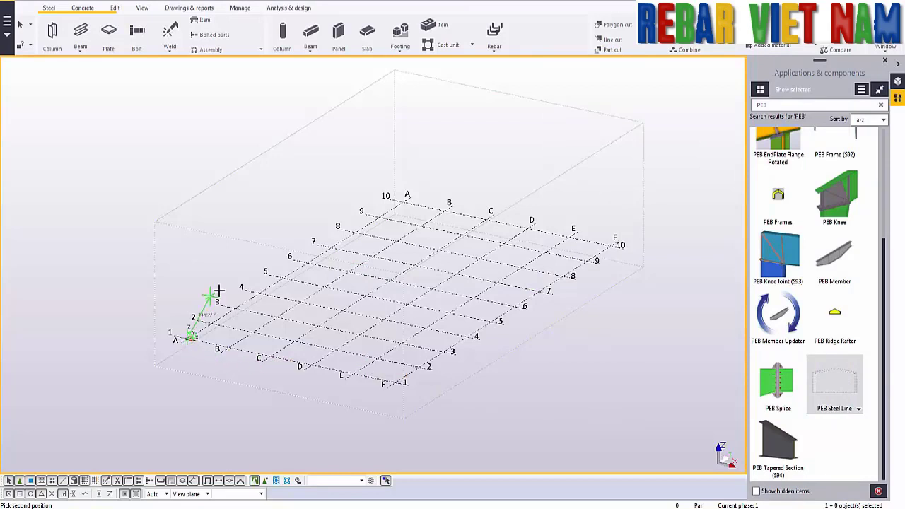
pyautogui.click(402, 356)
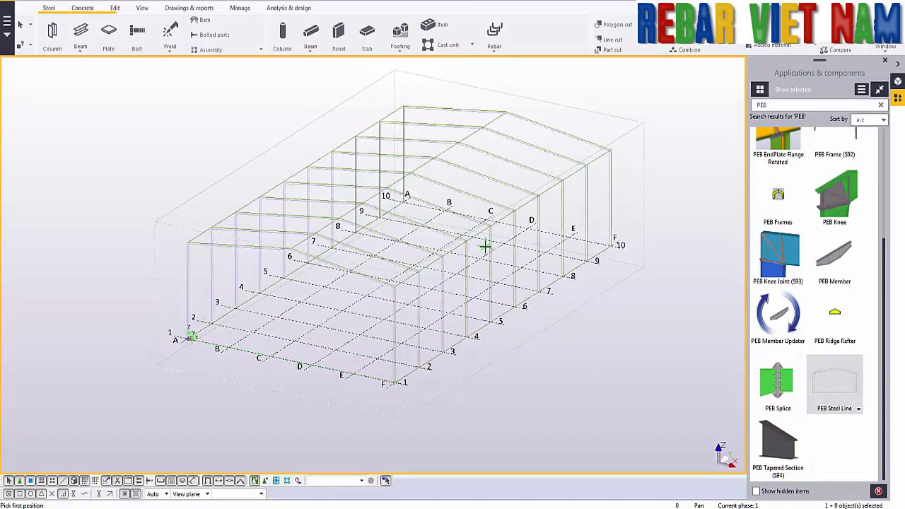
# - End placement and switch the steel line frames to the mono-slope profile
pyautogui.rightClick(256, 178)
pyautogui.press('Escape')
pyautogui.doubleClick(219, 275)
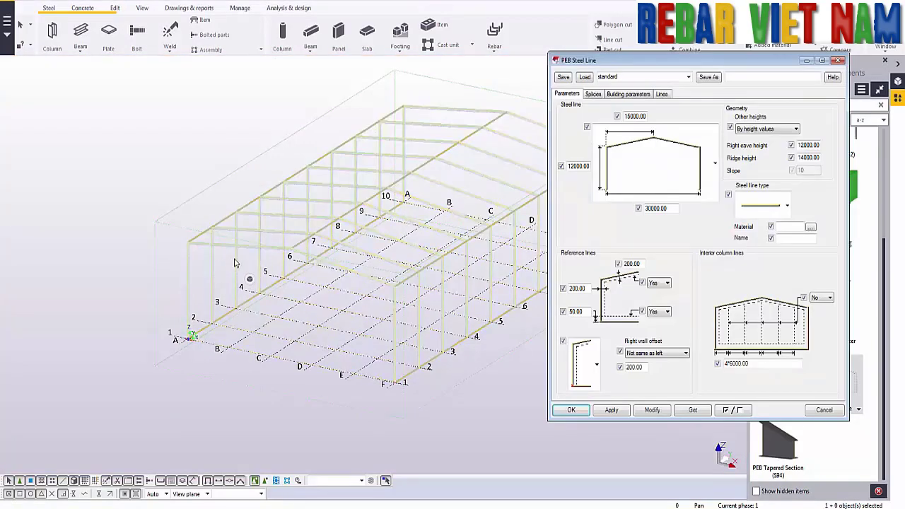
pyautogui.click(672, 164)
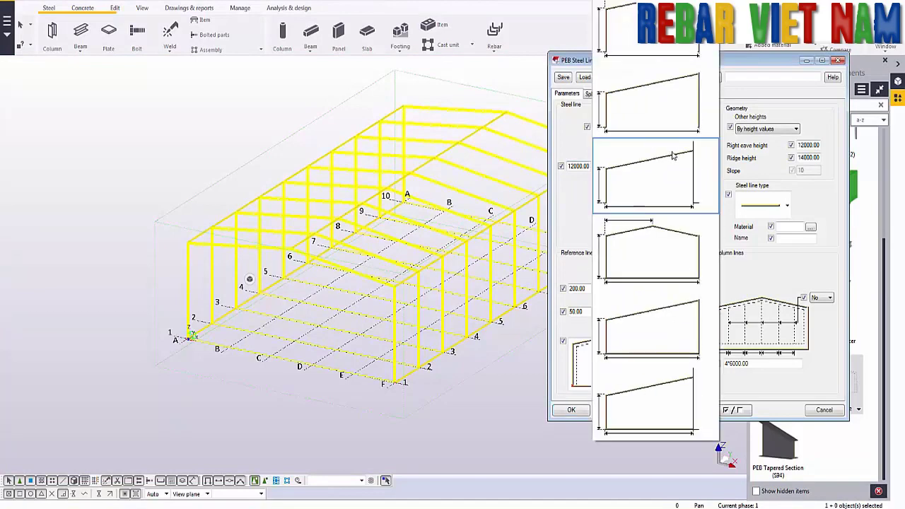
pyautogui.click(677, 111)
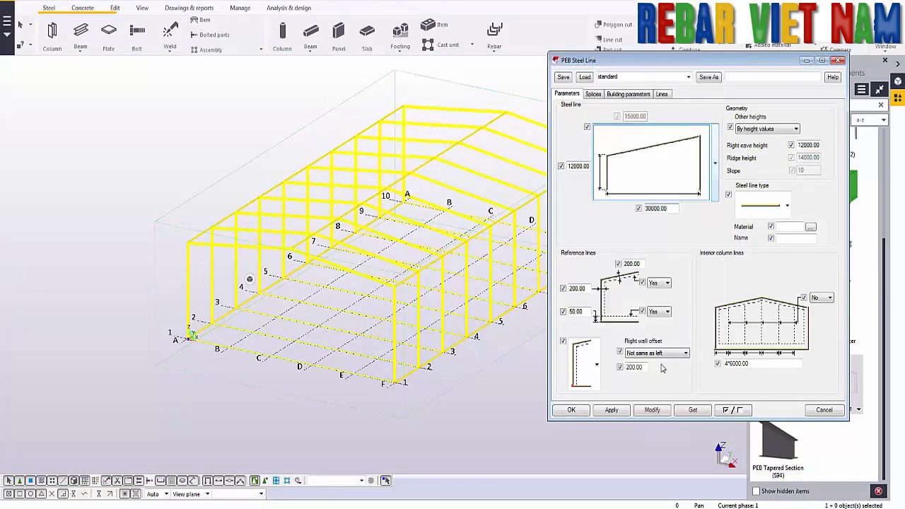
pyautogui.click(638, 410)
# - Restore the gable frame profile with 12000 eave and 14000 ridge heights
pyautogui.click(390, 211)
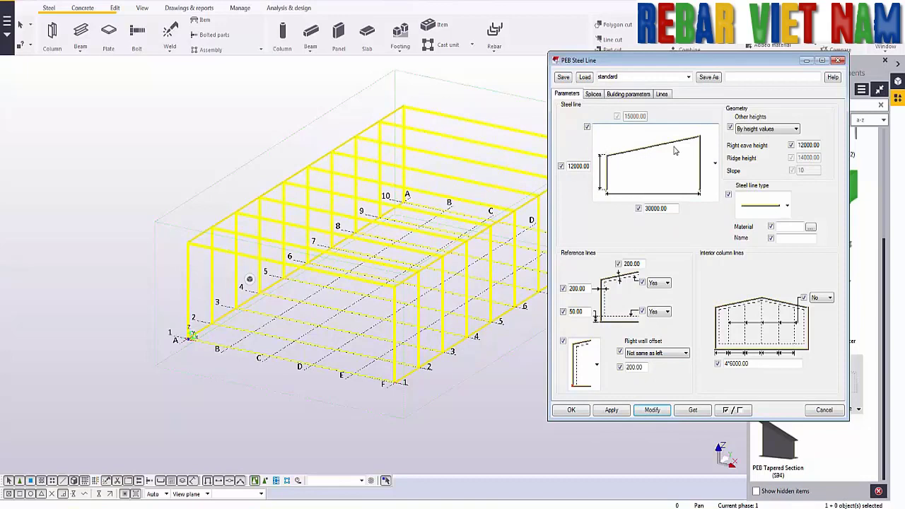
pyautogui.click(675, 151)
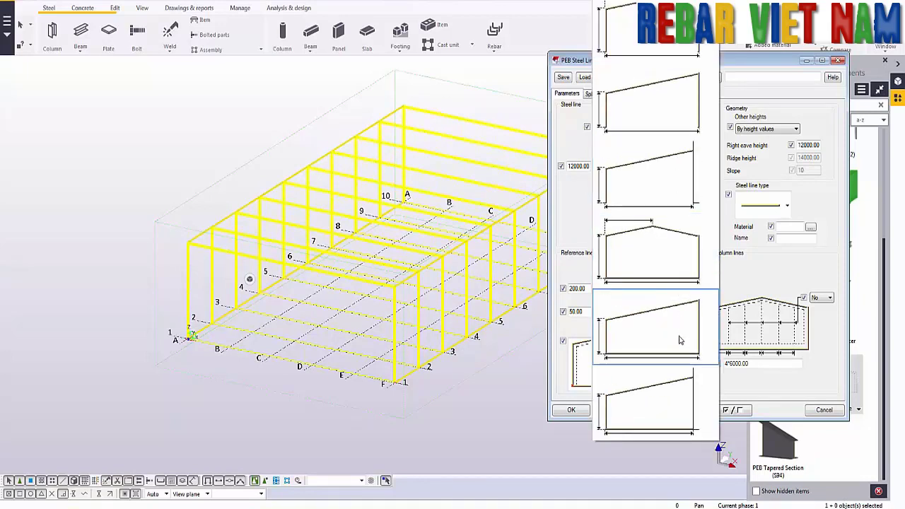
pyautogui.click(664, 54)
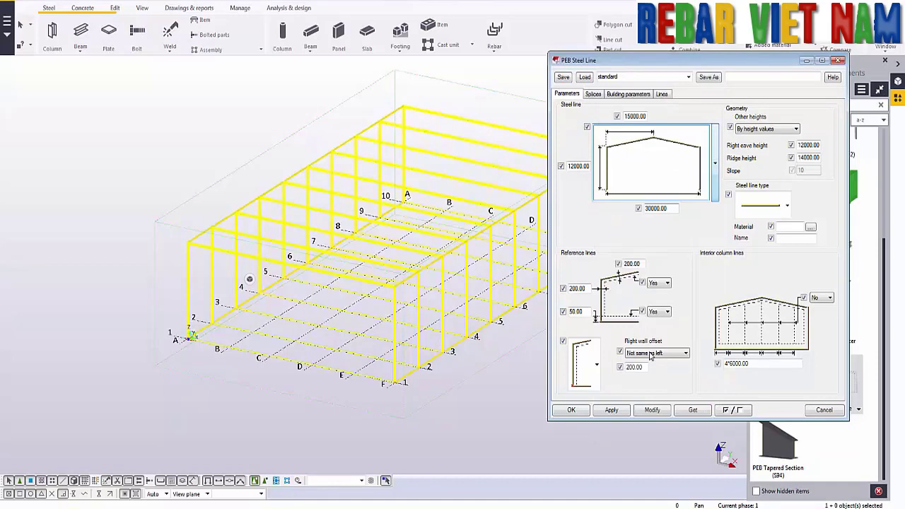
pyautogui.click(652, 410)
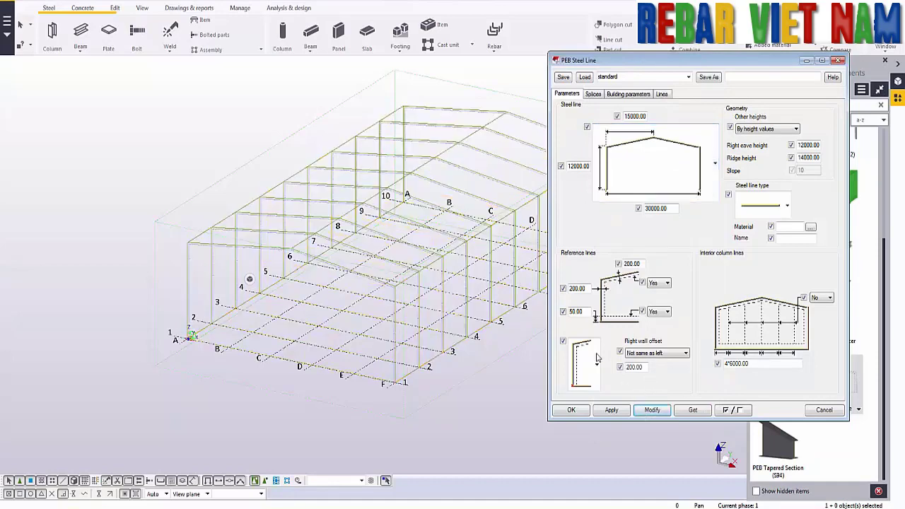
pyautogui.click(770, 131)
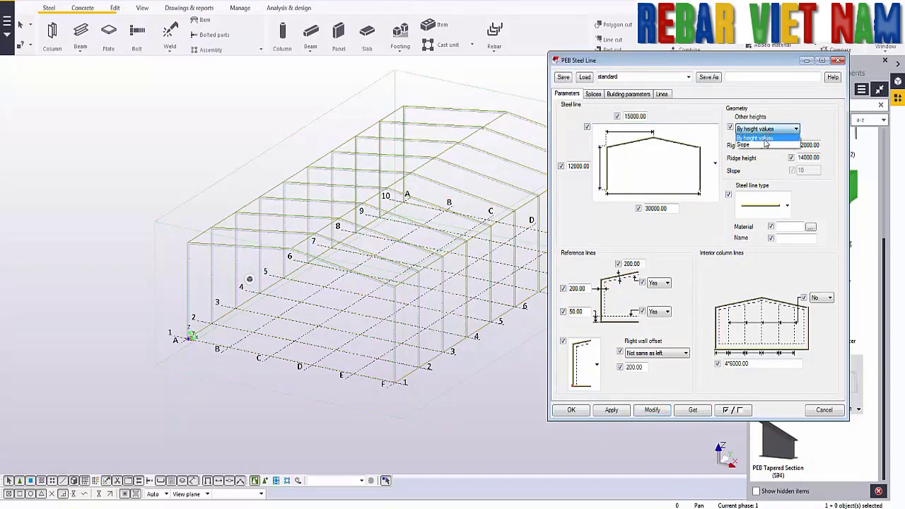
pyautogui.click(764, 145)
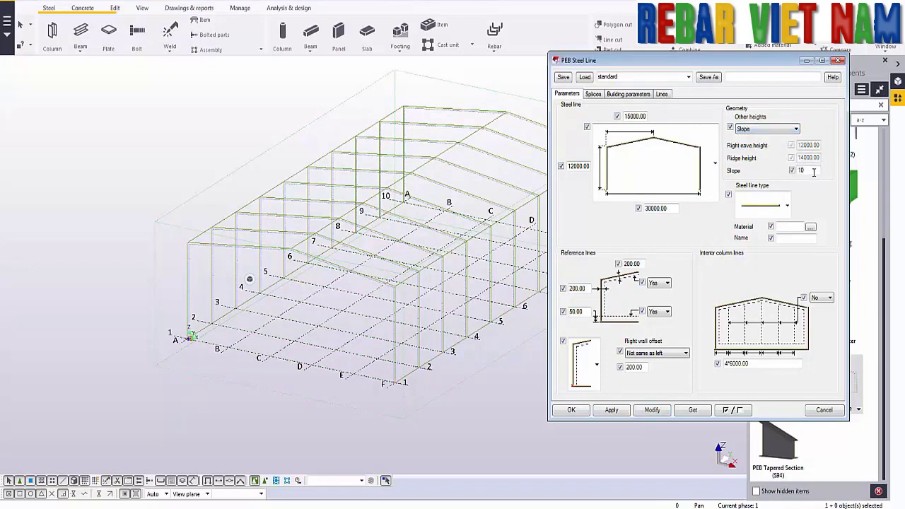
pyautogui.click(653, 412)
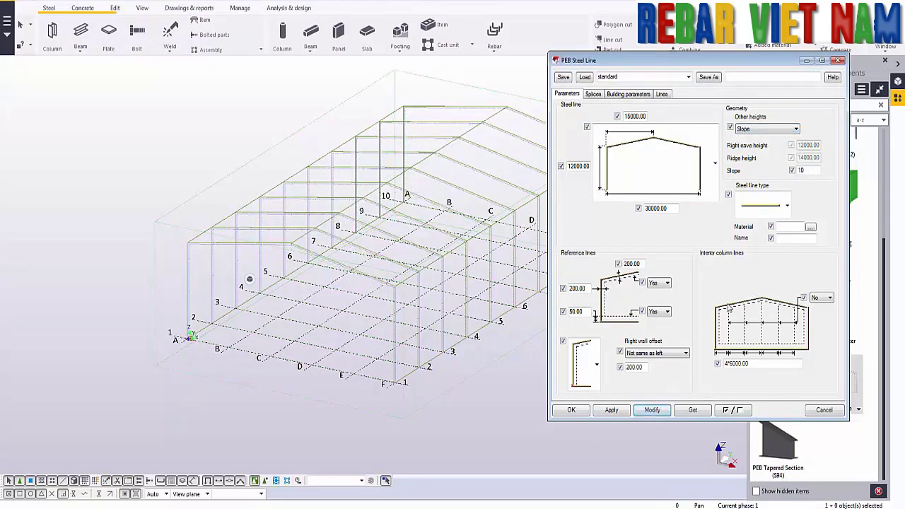
pyautogui.click(778, 129)
pyautogui.click(769, 139)
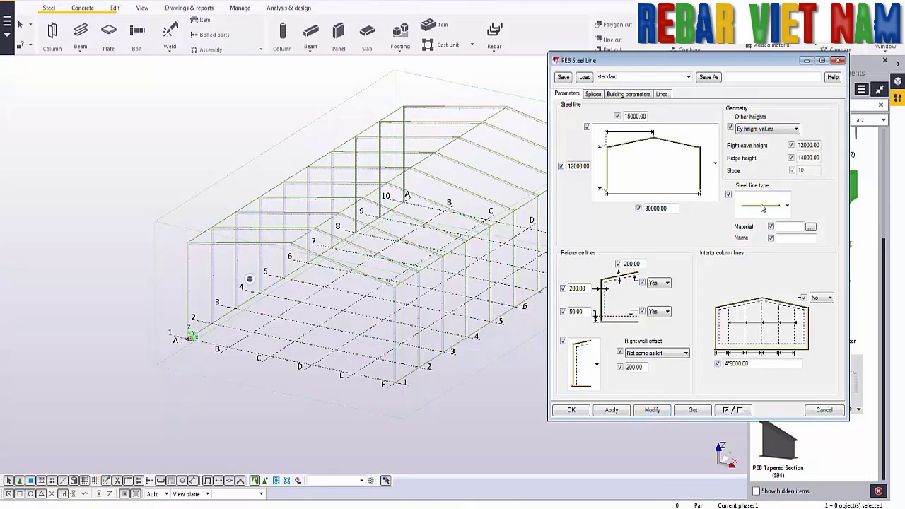
pyautogui.click(762, 208)
pyautogui.click(763, 234)
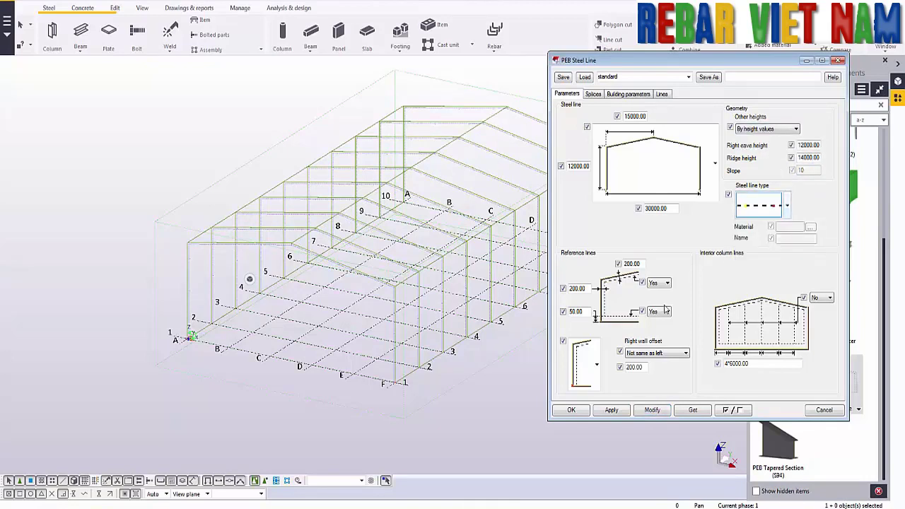
pyautogui.click(650, 412)
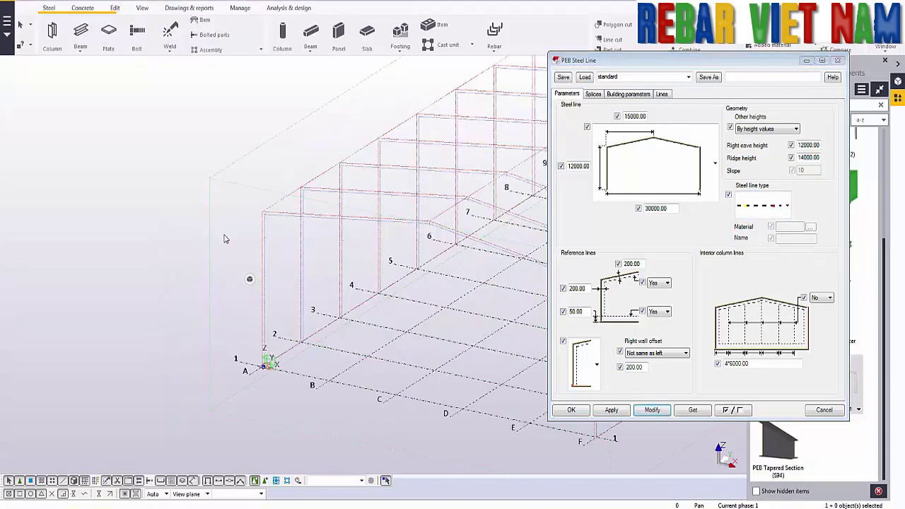
pyautogui.scroll(4, 224, 239)
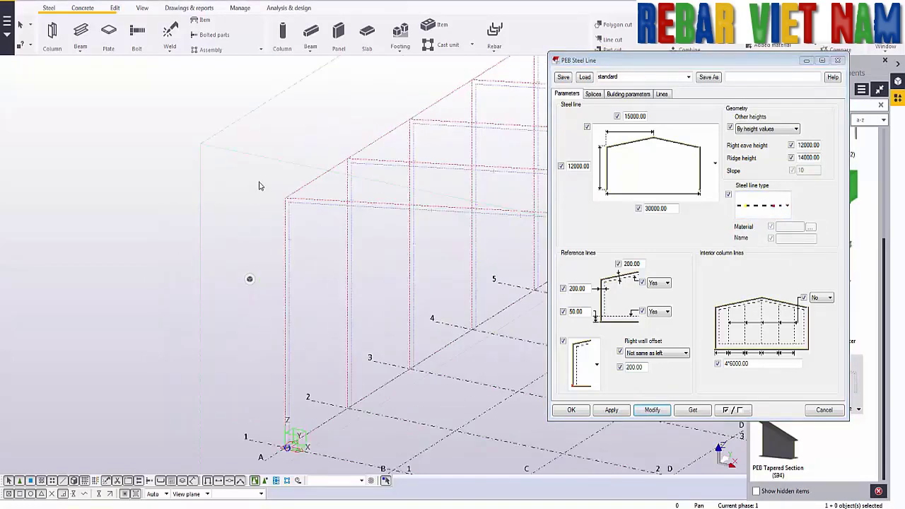
pyautogui.scroll(3, 258, 181)
pyautogui.click(781, 207)
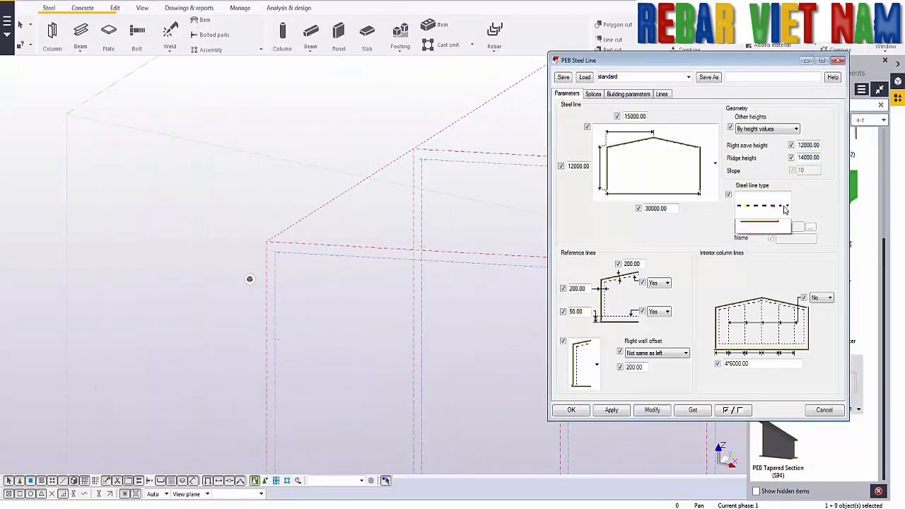
pyautogui.click(772, 261)
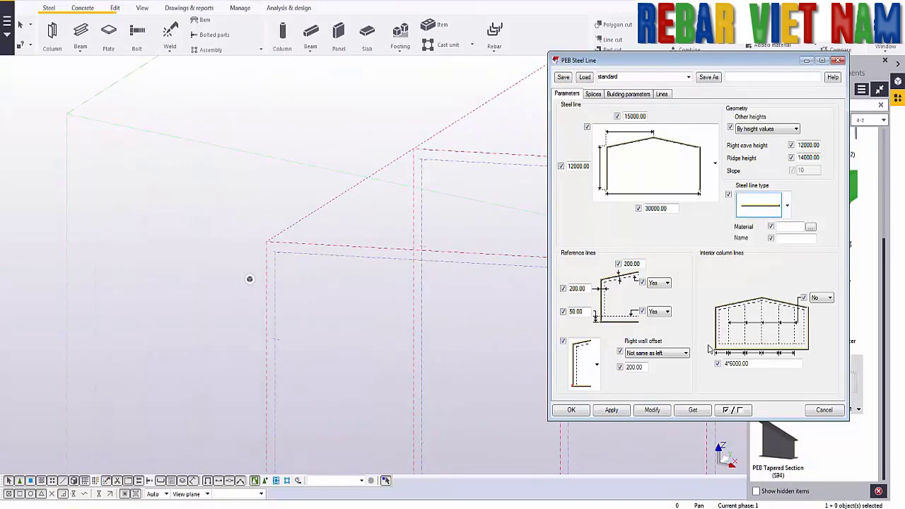
pyautogui.click(654, 405)
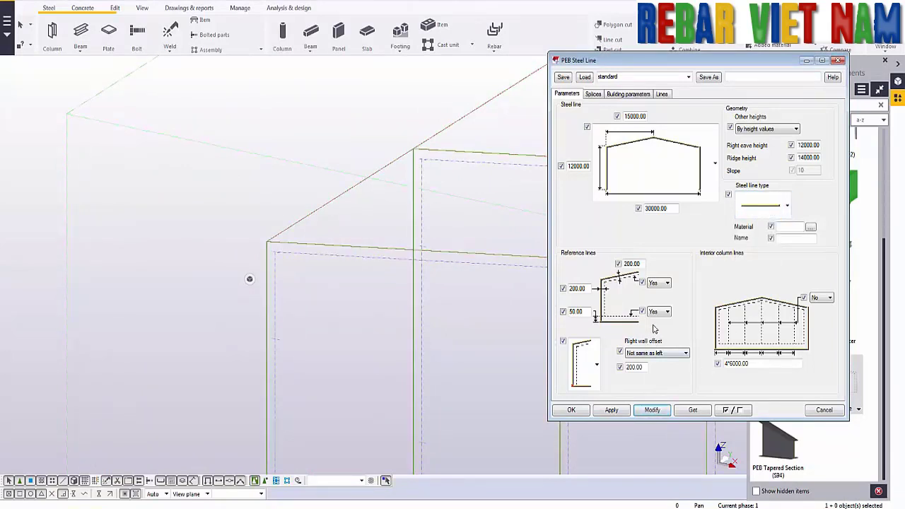
# - Turn off the upper and lower reference lines and apply the change
pyautogui.click(665, 284)
pyautogui.click(656, 291)
pyautogui.click(665, 311)
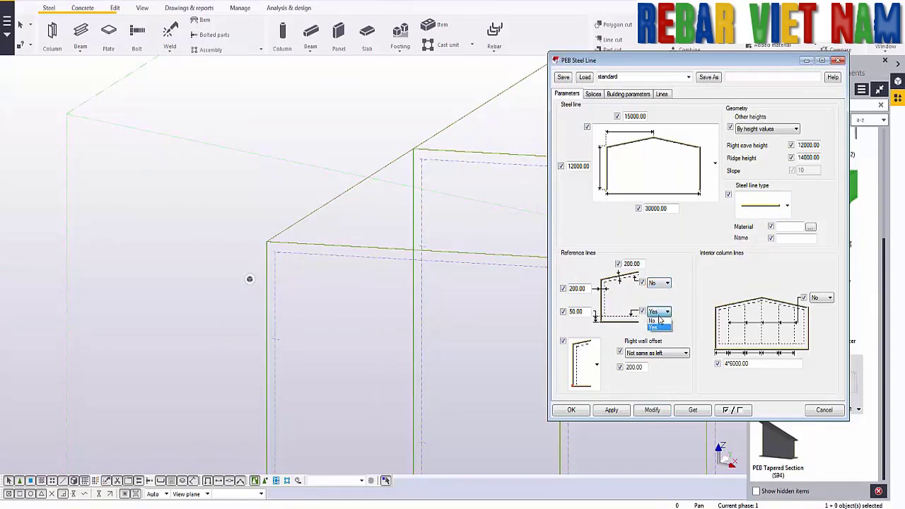
pyautogui.click(656, 320)
pyautogui.click(647, 412)
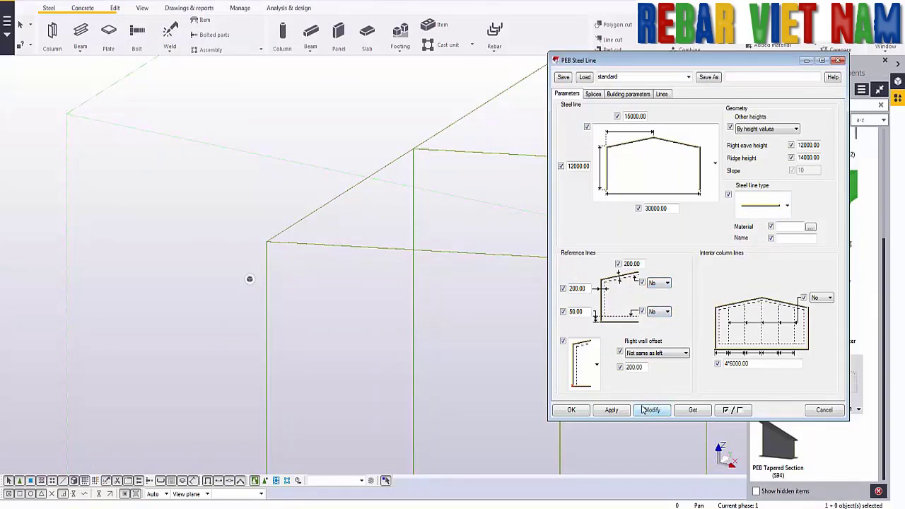
# - Turn the upper and lower reference lines back on and apply
pyautogui.click(659, 286)
pyautogui.click(658, 300)
pyautogui.click(662, 312)
pyautogui.click(657, 330)
pyautogui.click(650, 411)
# - Review the 200.00 and 50.00 reference offsets and set right wall offset to Same as Left
pyautogui.doubleClick(640, 264)
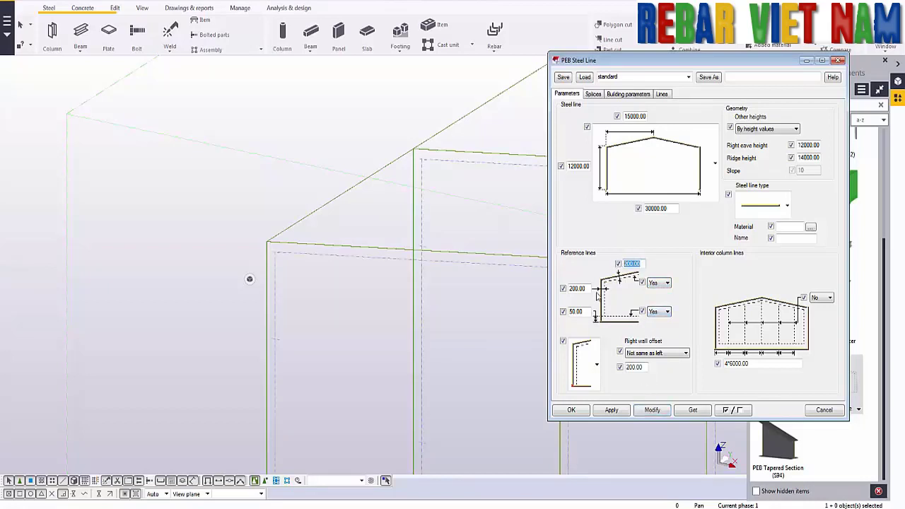
pyautogui.doubleClick(584, 289)
pyautogui.doubleClick(572, 312)
pyautogui.click(641, 354)
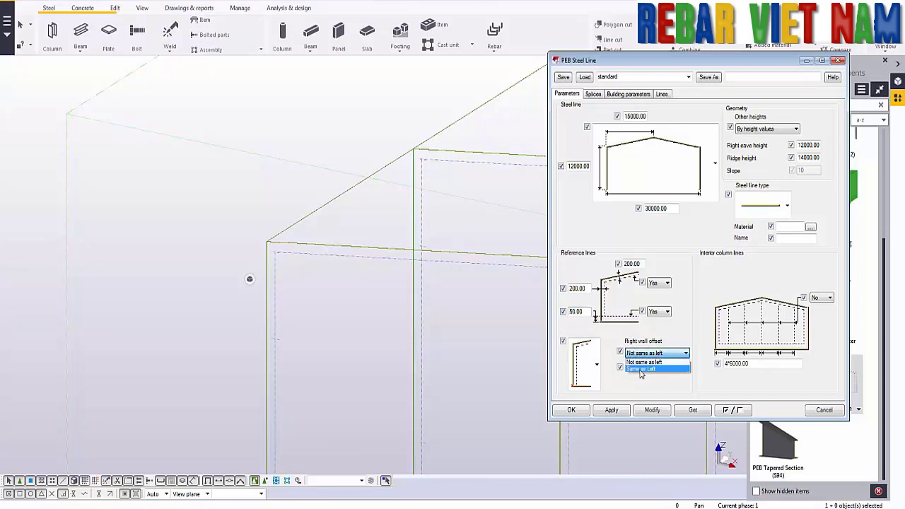
pyautogui.click(641, 368)
pyautogui.click(652, 410)
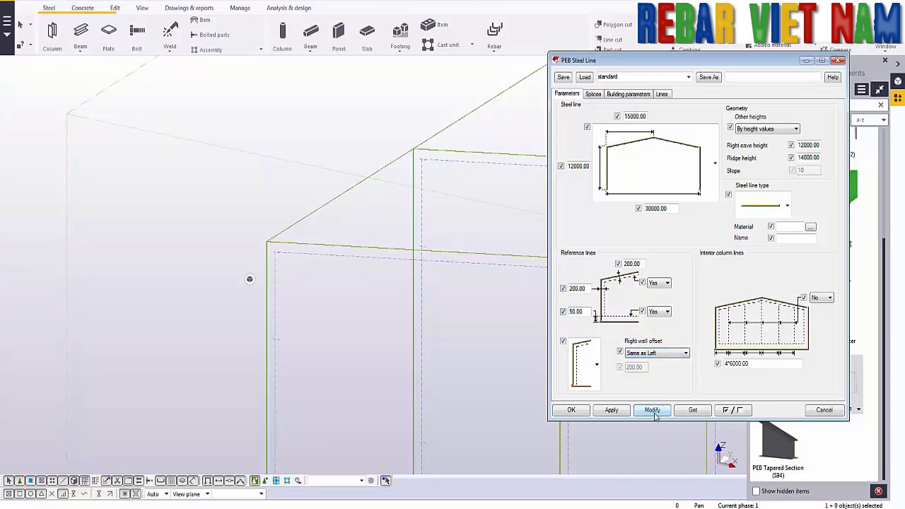
pyautogui.click(652, 355)
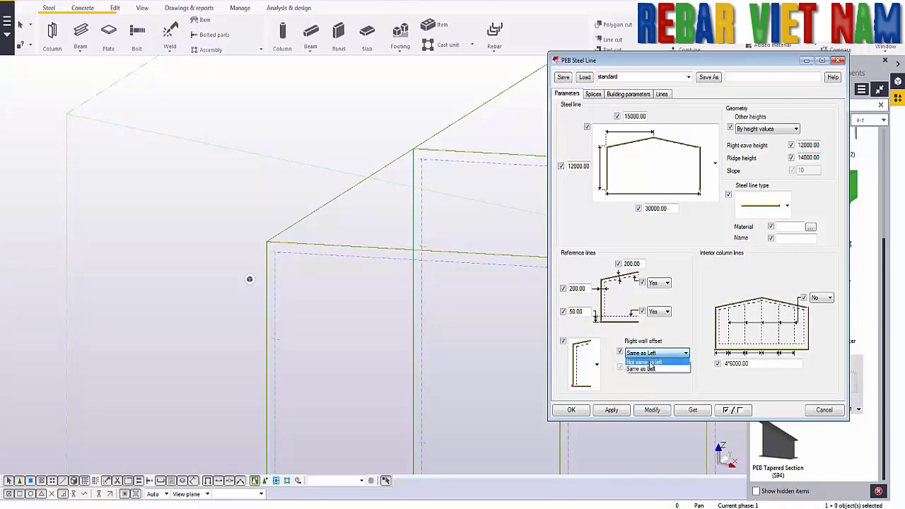
pyautogui.click(650, 369)
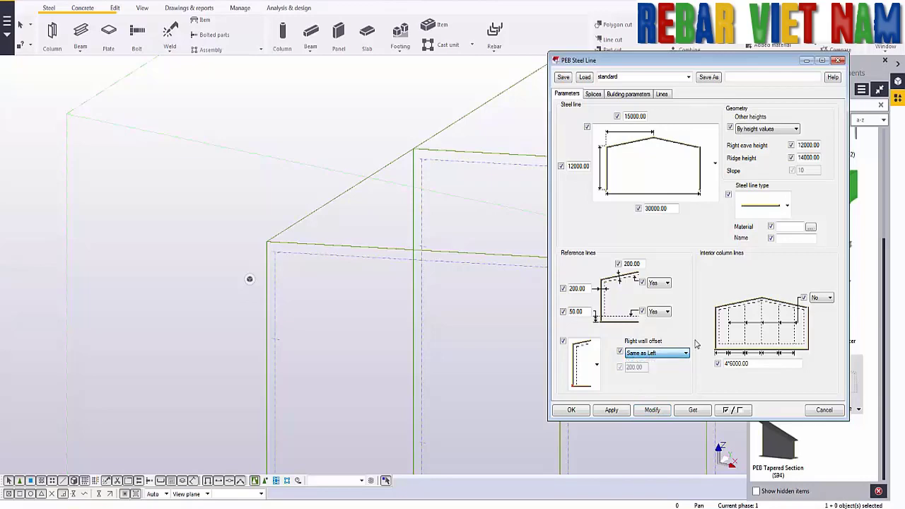
pyautogui.moveTo(388, 348); pyautogui.dragTo(385, 345, button='middle')
pyautogui.scroll(-2, 385, 345)
pyautogui.scroll(-2, 385, 345)
# - Try interior column lines at 4*6000.00, then switch them back to No and apply
pyautogui.scroll(-2, 385, 345)
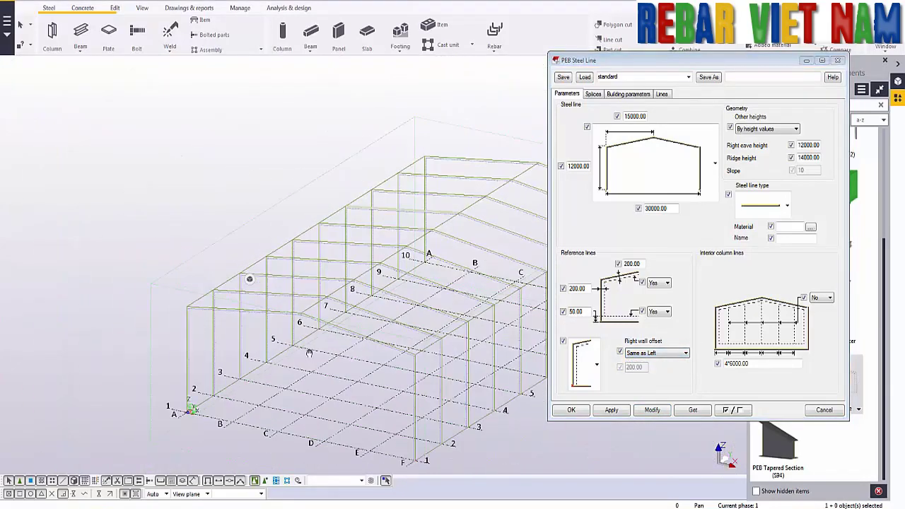
pyautogui.scroll(-1, 393, 358)
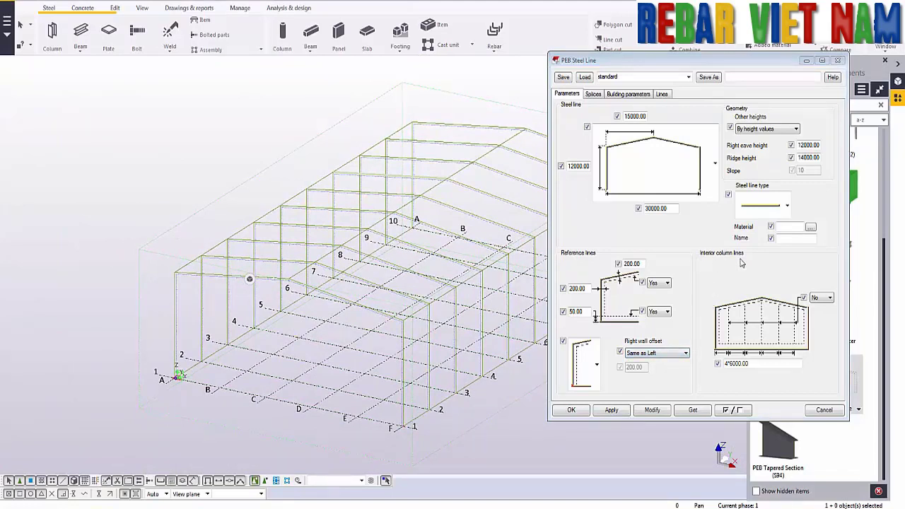
pyautogui.moveTo(755, 365); pyautogui.dragTo(717, 364)
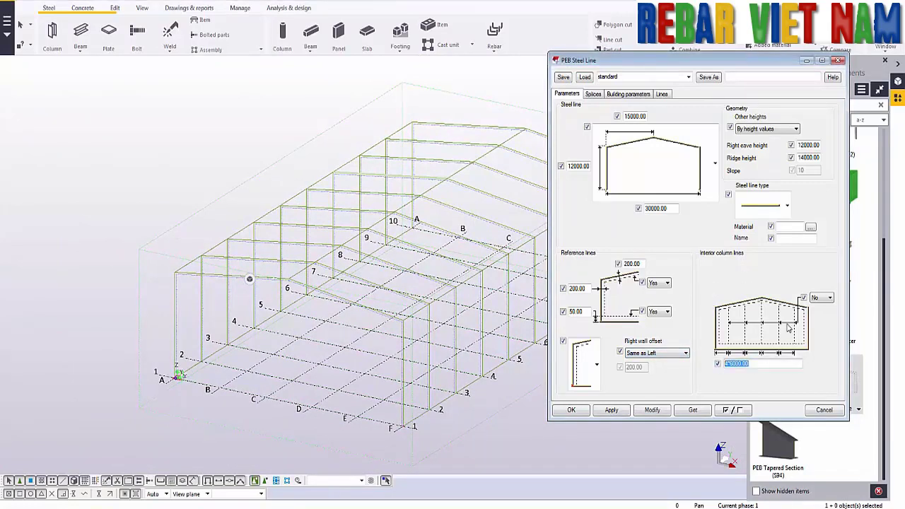
pyautogui.click(823, 299)
pyautogui.click(820, 316)
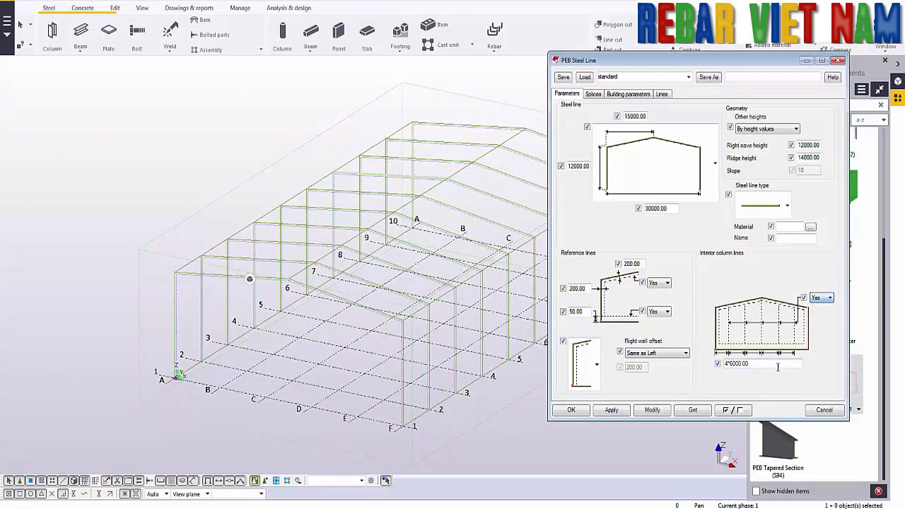
pyautogui.click(652, 411)
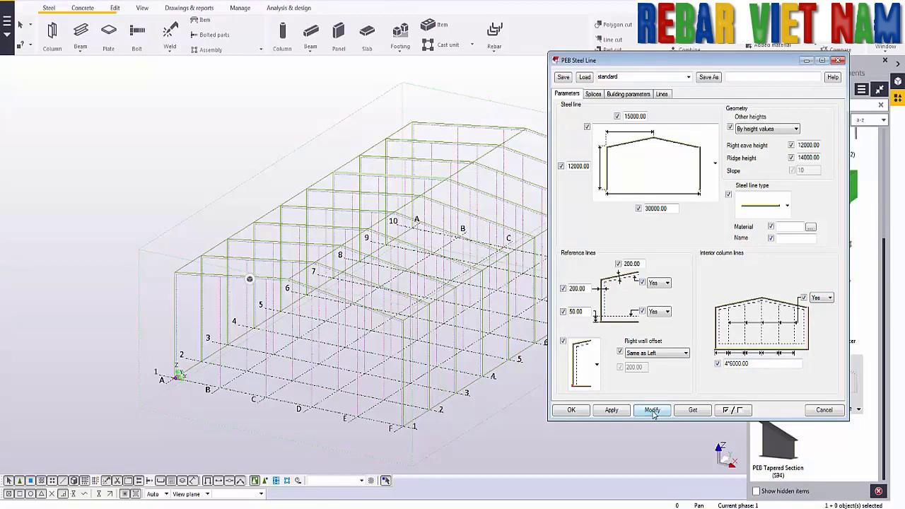
pyautogui.click(820, 297)
pyautogui.click(819, 308)
pyautogui.click(649, 411)
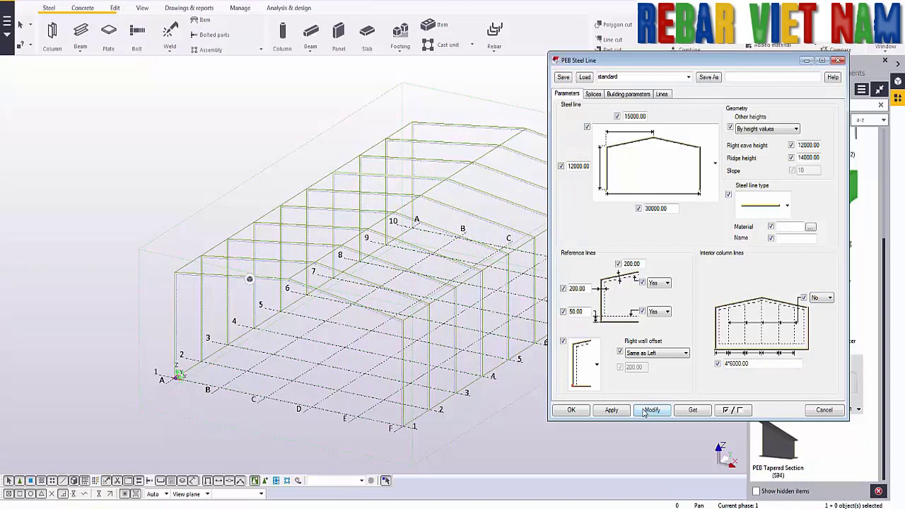
# - Review the Column 1, Column 2 and Rafter 1 splice values
pyautogui.click(593, 95)
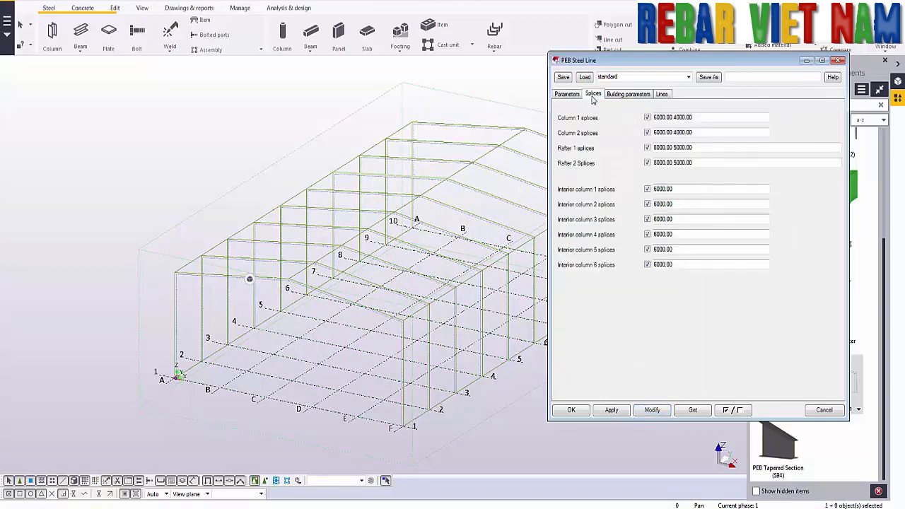
pyautogui.doubleClick(697, 119)
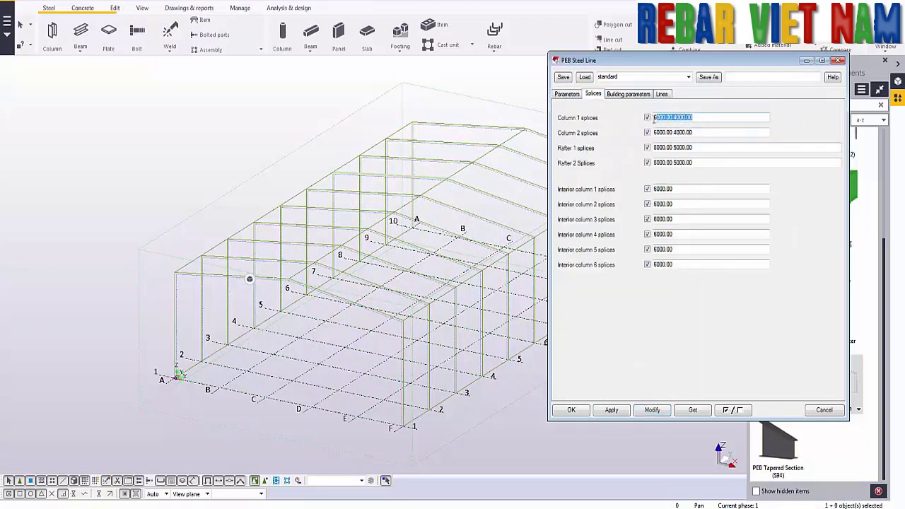
pyautogui.doubleClick(697, 130)
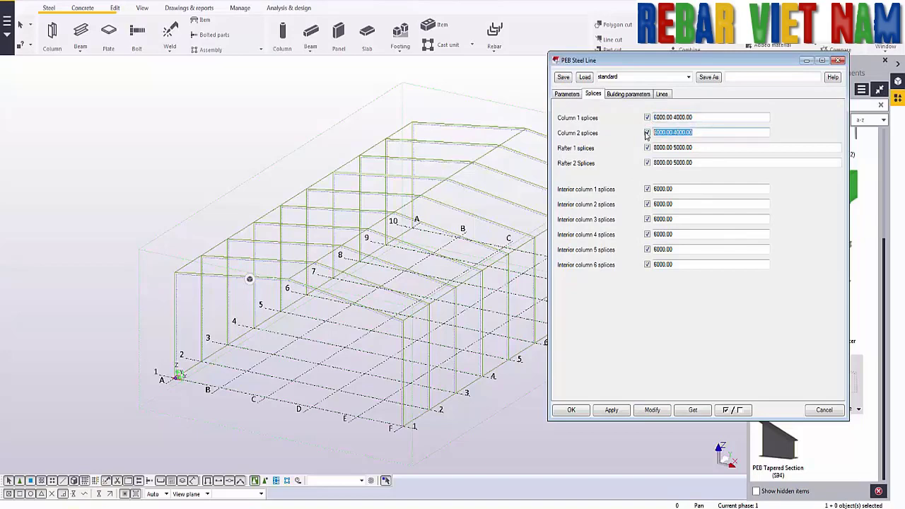
pyautogui.doubleClick(701, 148)
# - Choose the PEB Member component with grid A-1 brought into view
pyautogui.moveTo(127, 344); pyautogui.dragTo(210, 329, button='middle')
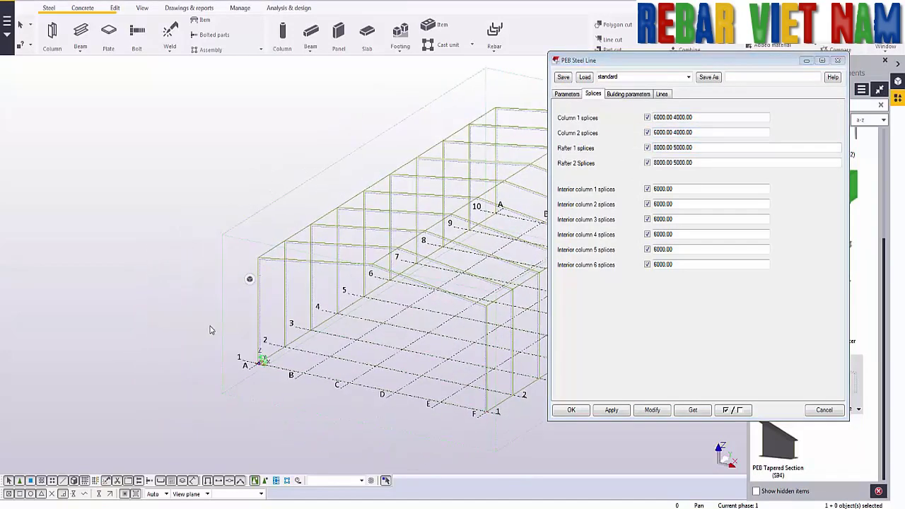
pyautogui.scroll(2, 210, 330)
pyautogui.scroll(2, 240, 343)
pyautogui.scroll(2, 259, 368)
pyautogui.scroll(2, 286, 403)
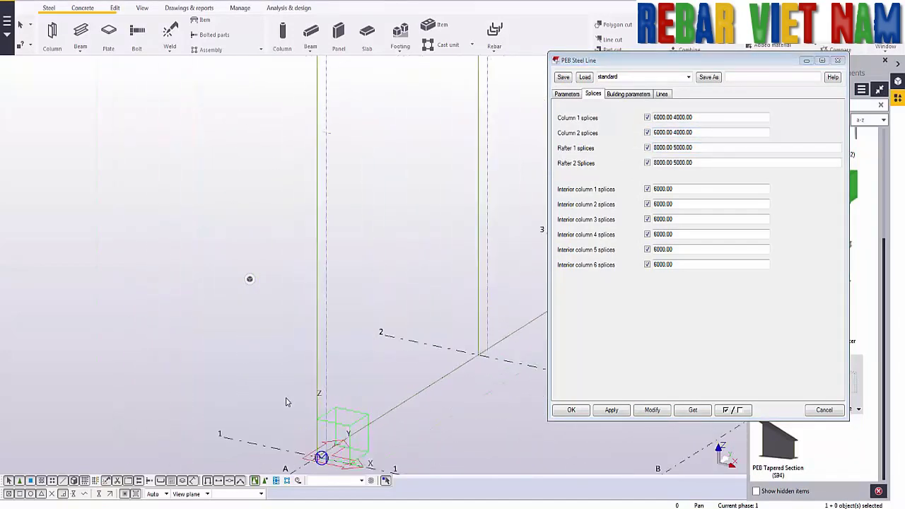
pyautogui.scroll(2, 311, 361)
pyautogui.scroll(2, 357, 307)
pyautogui.scroll(1, 340, 337)
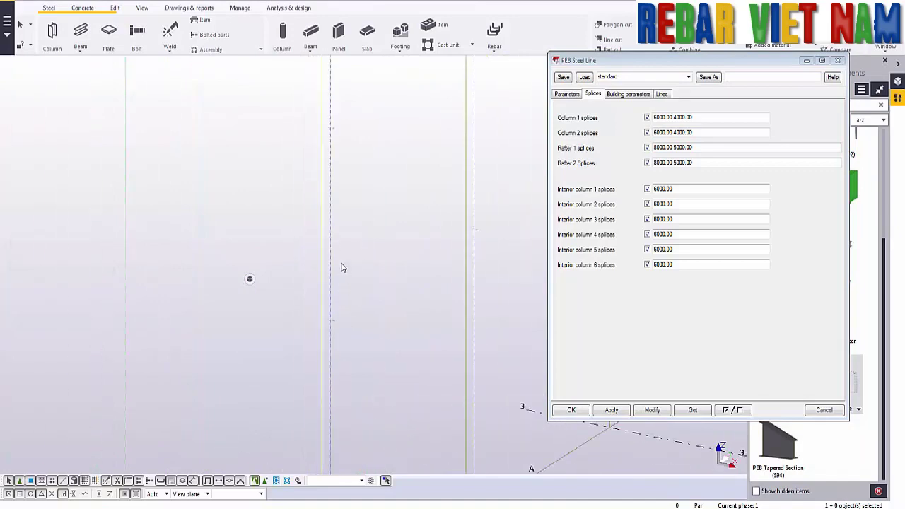
pyautogui.scroll(-2, 336, 212)
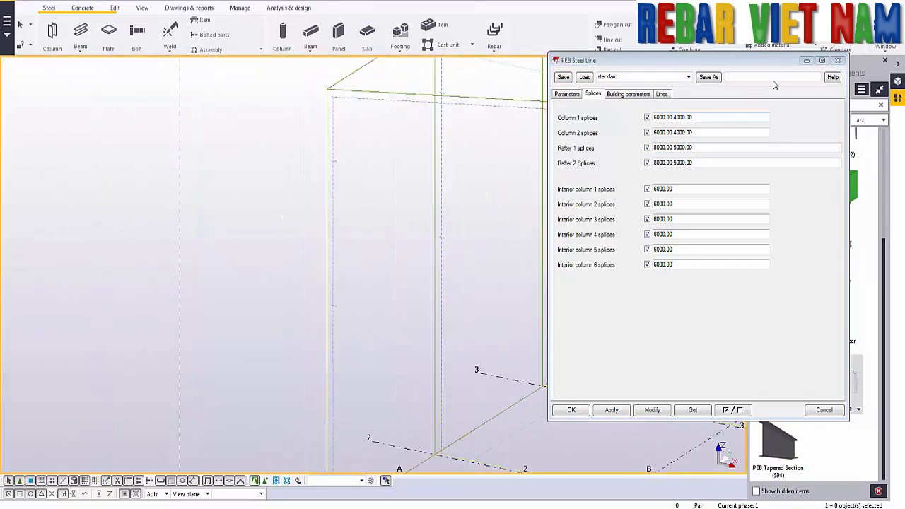
pyautogui.moveTo(774, 63); pyautogui.dragTo(704, 112)
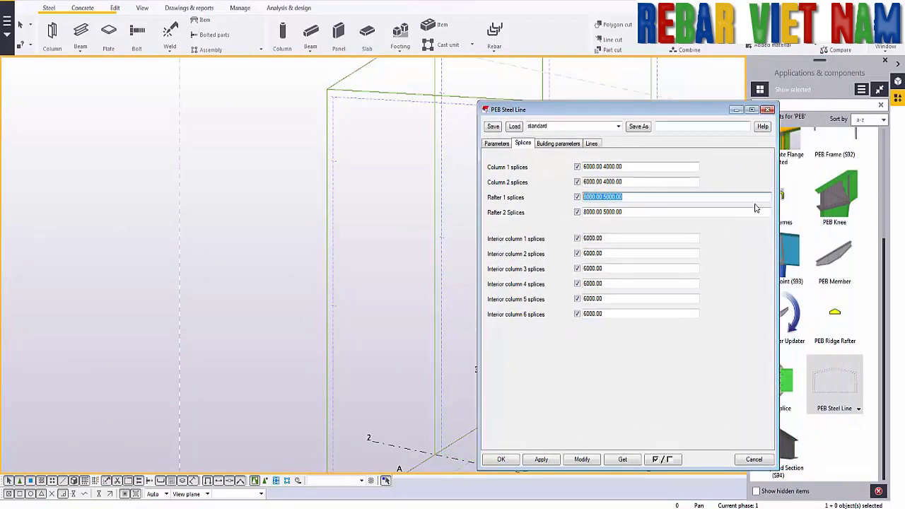
pyautogui.click(837, 268)
pyautogui.moveTo(330, 311); pyautogui.dragTo(247, 208, button='middle')
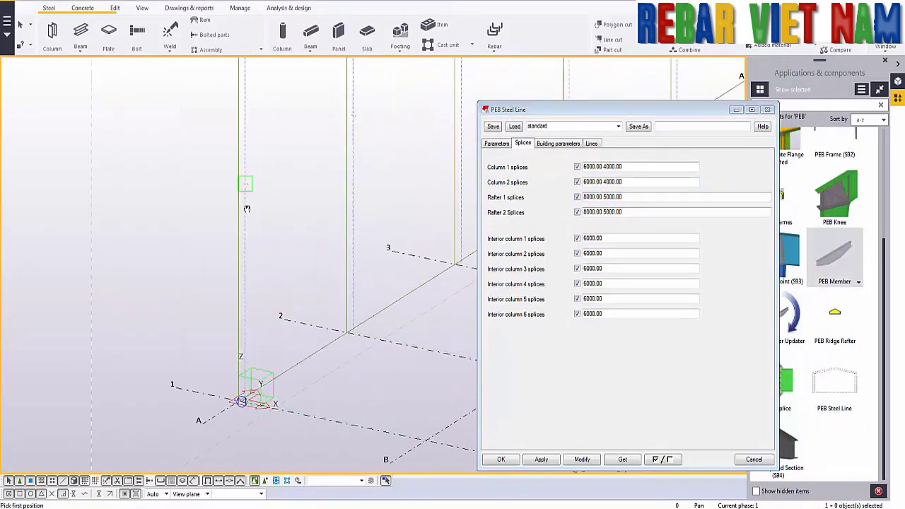
pyautogui.scroll(5, 231, 442)
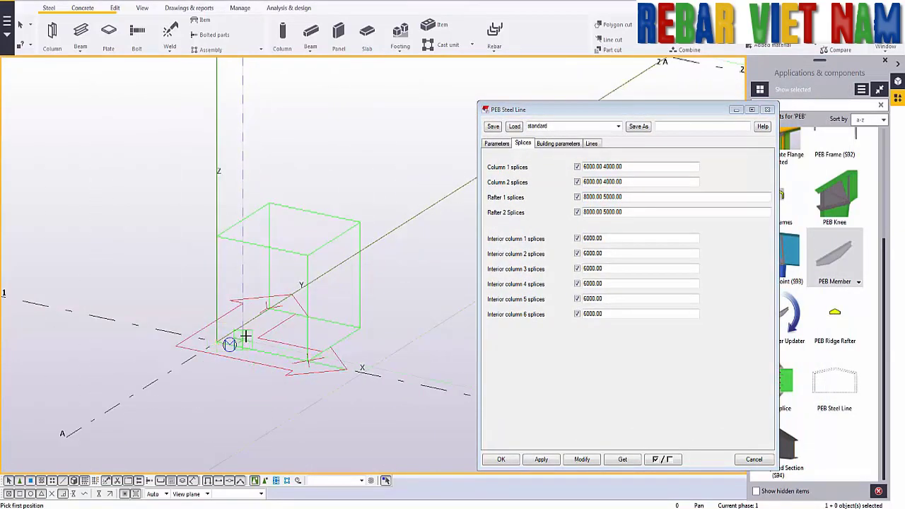
# - Model the A-1 column in 6000, 4000 and 1774.90 pieces up to the eave
pyautogui.click(244, 337)
pyautogui.scroll(5, 247, 340)
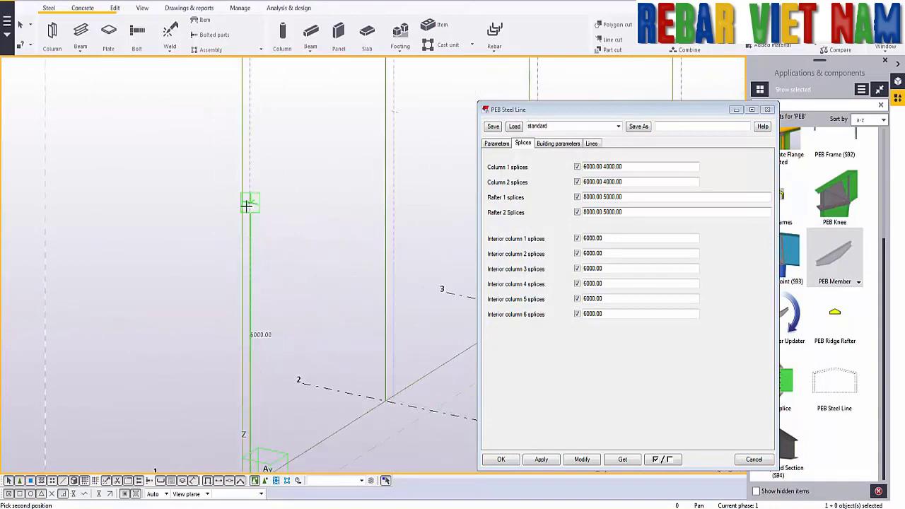
pyautogui.click(249, 203)
pyautogui.moveTo(289, 132); pyautogui.dragTo(252, 284, button='middle')
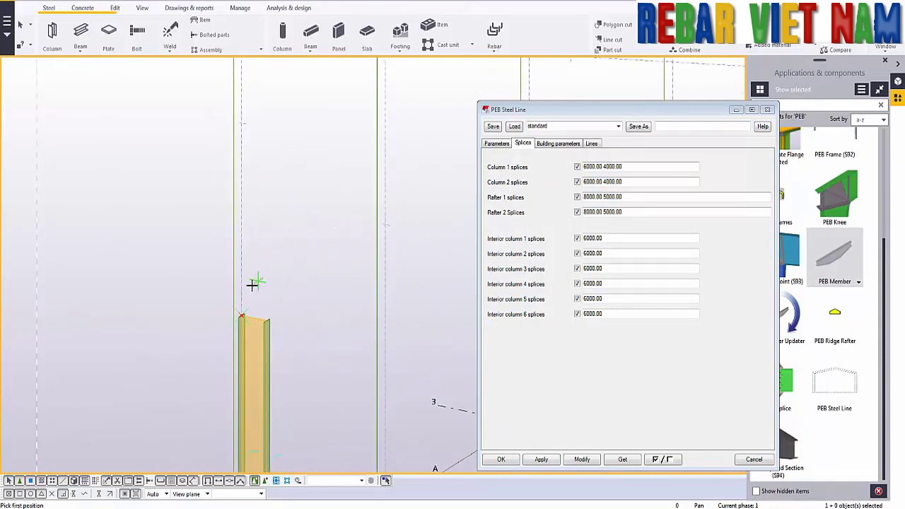
pyautogui.click(241, 316)
pyautogui.moveTo(259, 196); pyautogui.dragTo(236, 281, button='middle')
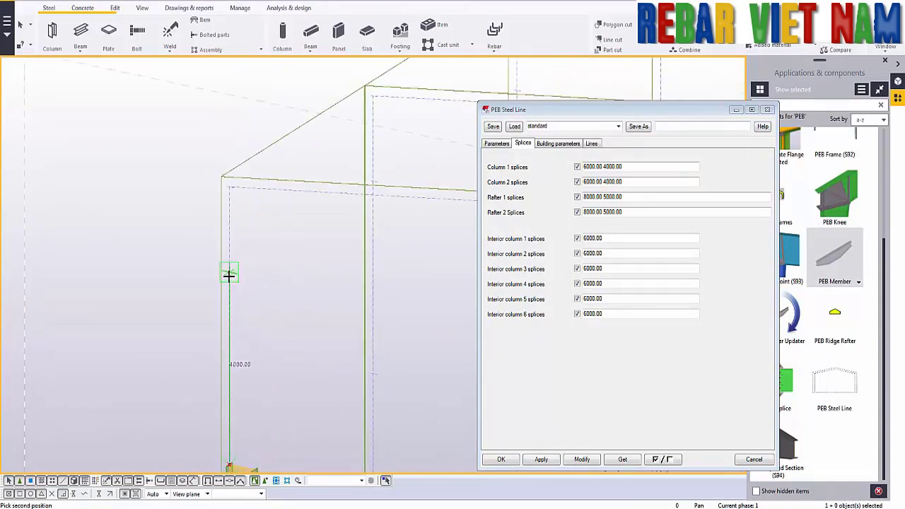
pyautogui.click(229, 275)
pyautogui.click(229, 271)
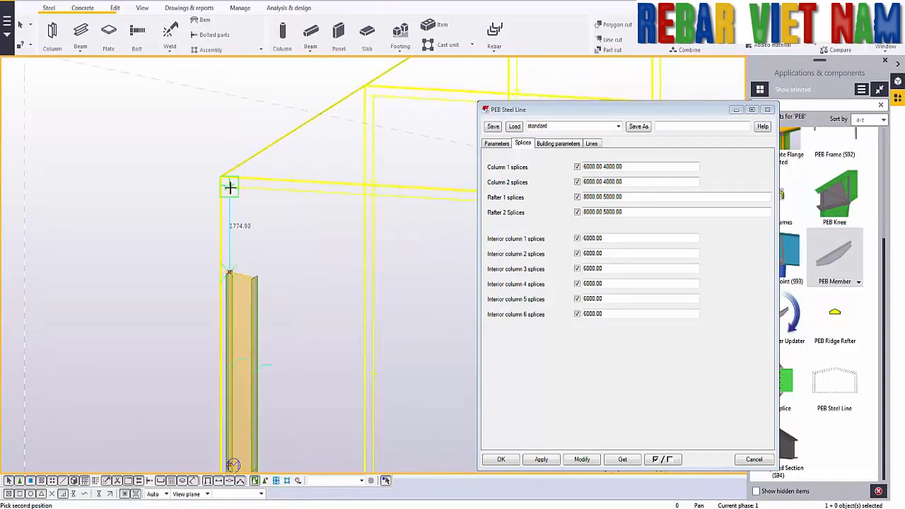
pyautogui.click(230, 187)
# - Add an 8000 rafter piece along the eave from the column top
pyautogui.scroll(-2, 108, 216)
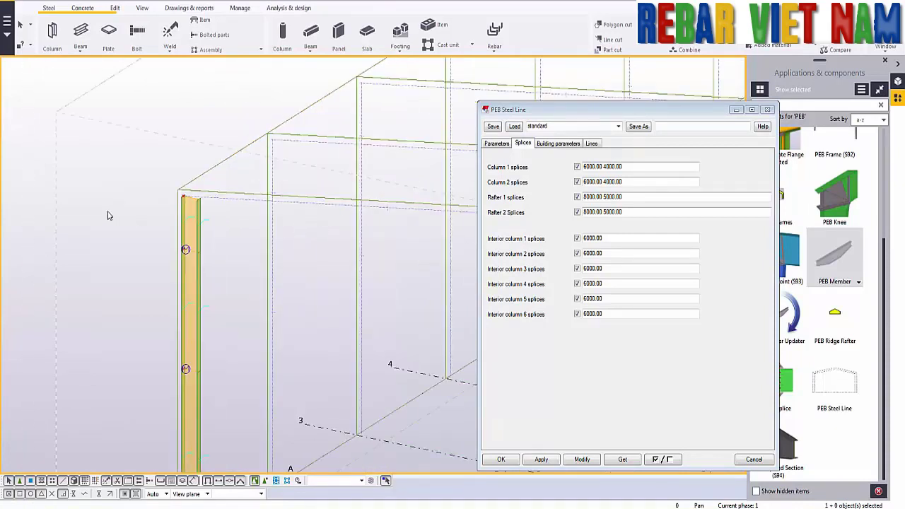
pyautogui.scroll(2, 263, 218)
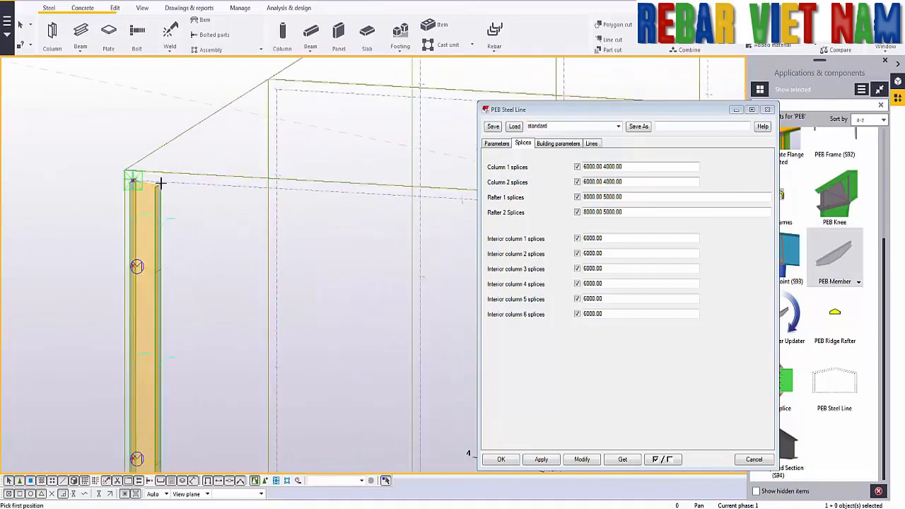
pyautogui.click(132, 181)
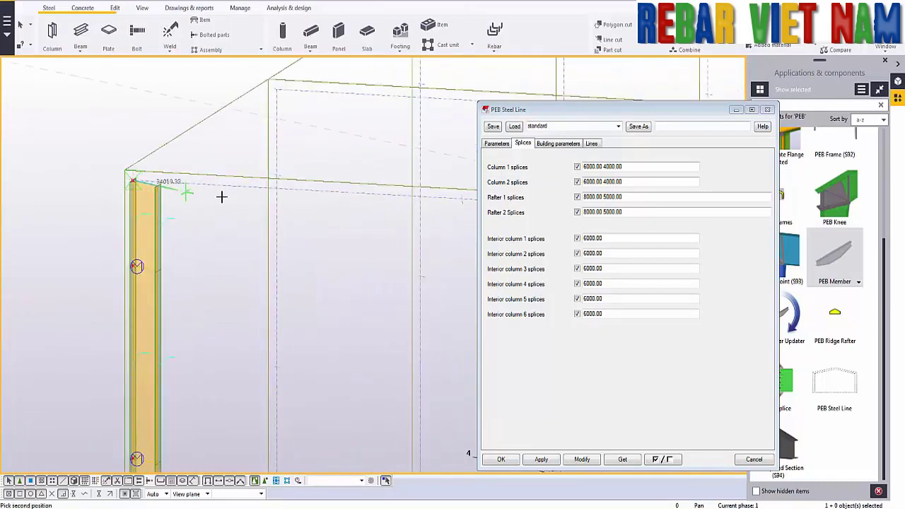
pyautogui.click(457, 200)
# - Try the single-line and then the four-bay bracing layouts in the building parameters
pyautogui.click(426, 408)
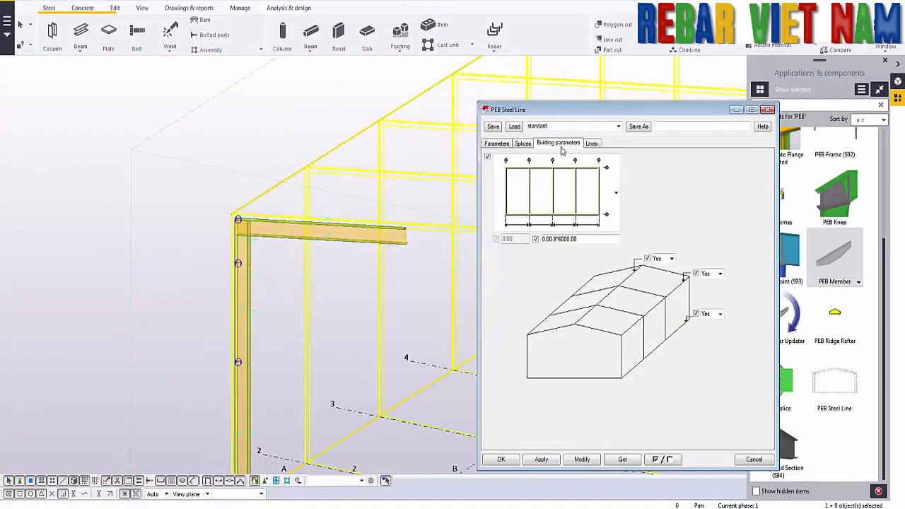
pyautogui.scroll(-3, 335, 232)
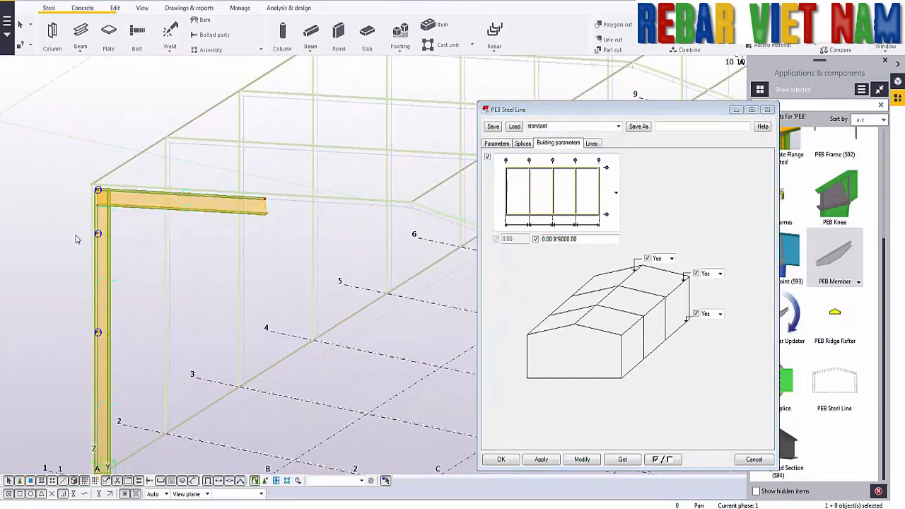
pyautogui.scroll(-3, 335, 232)
pyautogui.click(601, 190)
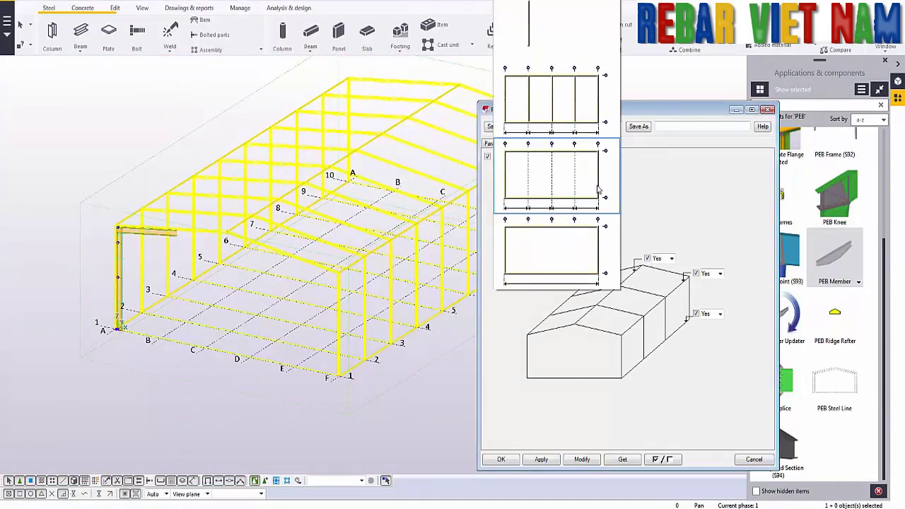
pyautogui.click(566, 58)
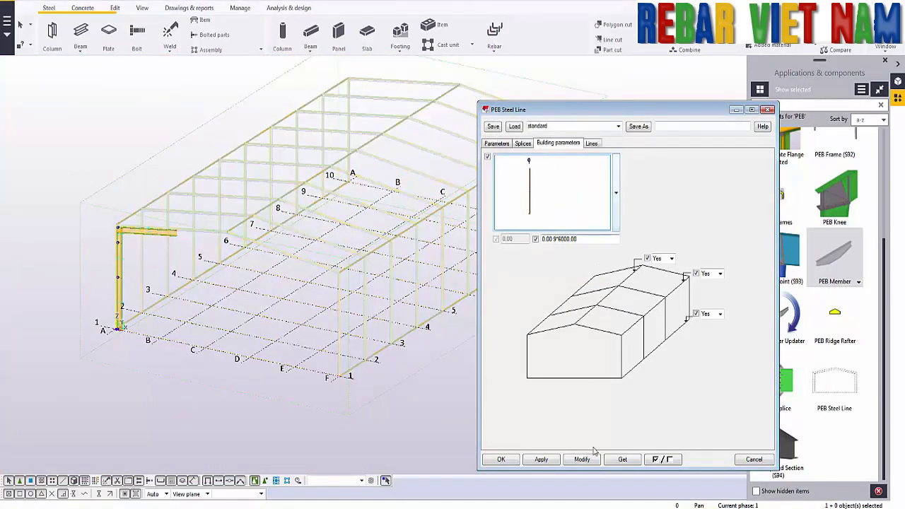
pyautogui.click(584, 462)
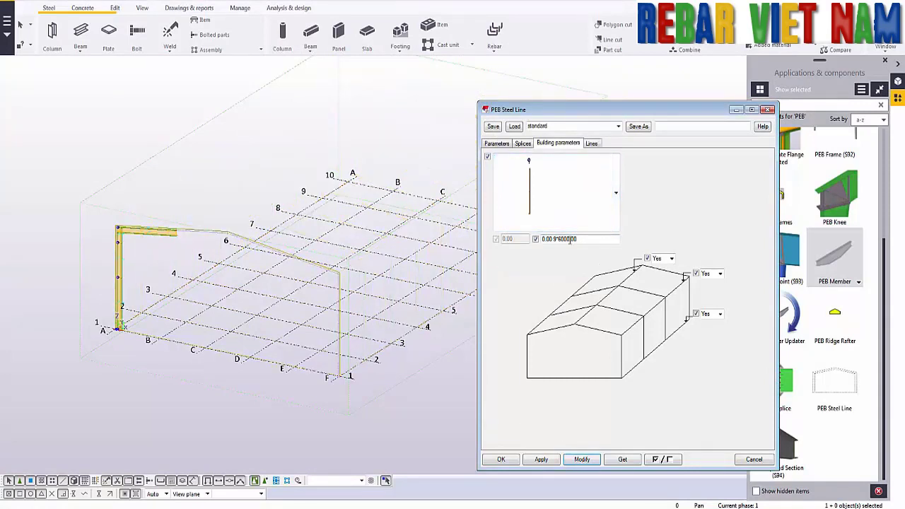
pyautogui.click(584, 198)
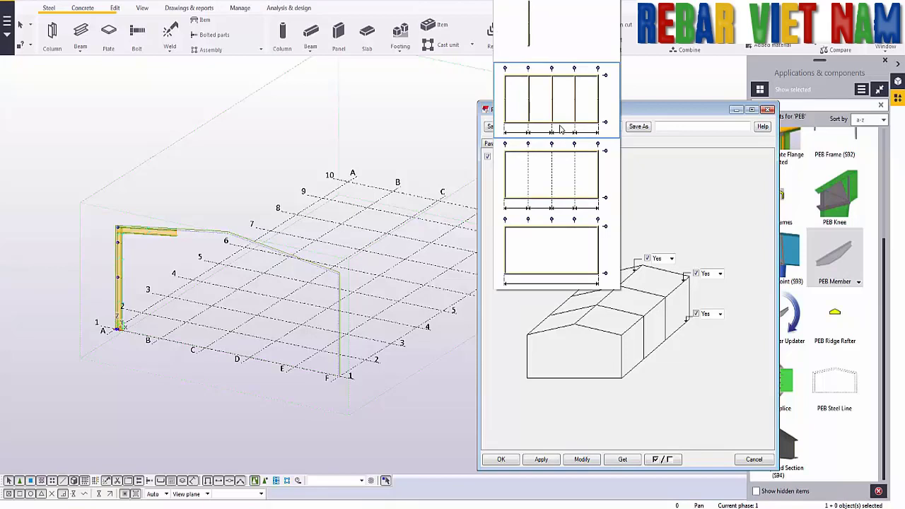
pyautogui.click(560, 129)
pyautogui.click(581, 460)
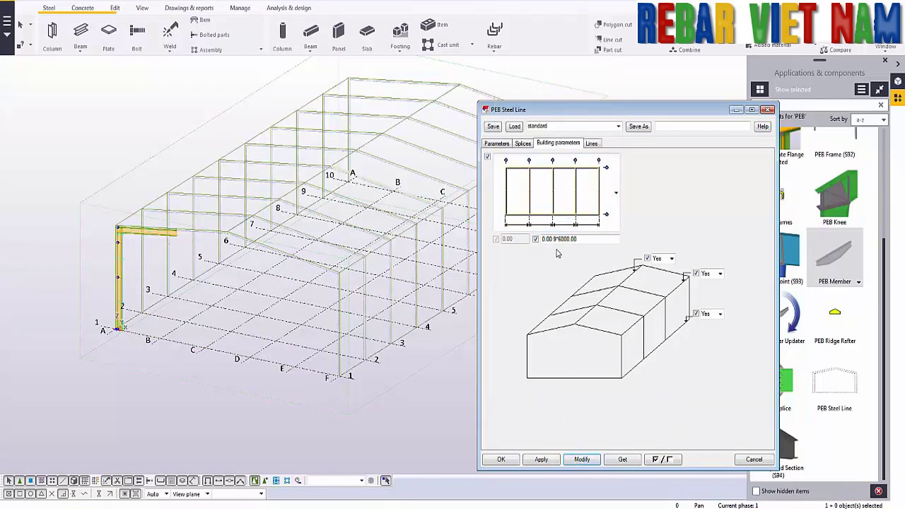
# - Set the three building-parameter line options to No and regenerate the frames
pyautogui.click(561, 201)
pyautogui.click(560, 187)
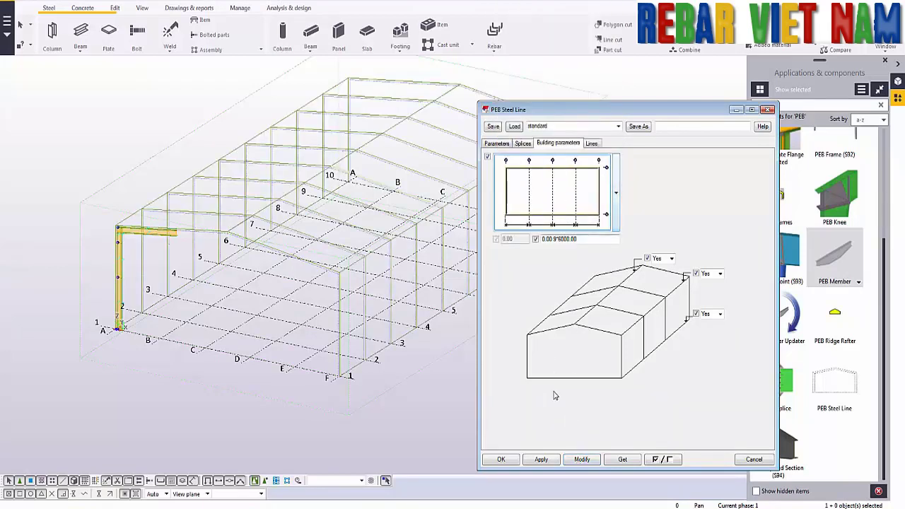
pyautogui.click(672, 259)
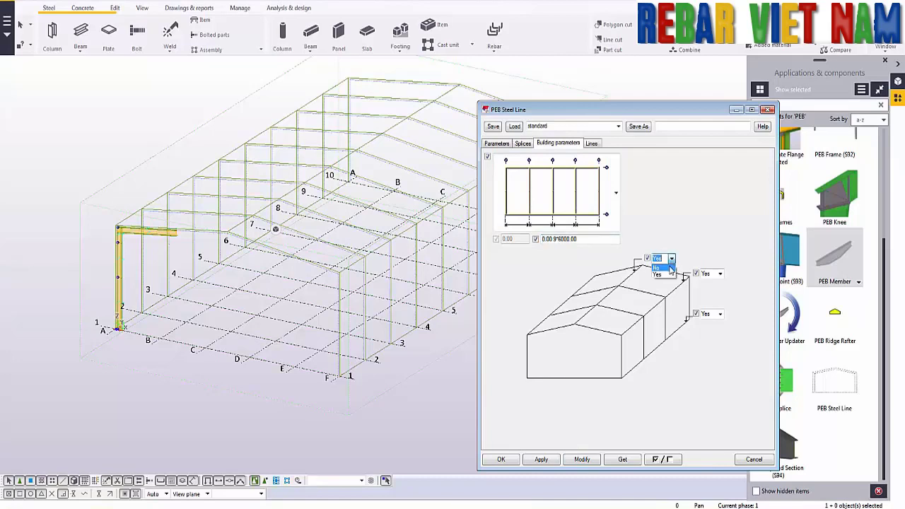
pyautogui.click(657, 275)
pyautogui.press('Tab')
pyautogui.click(720, 273)
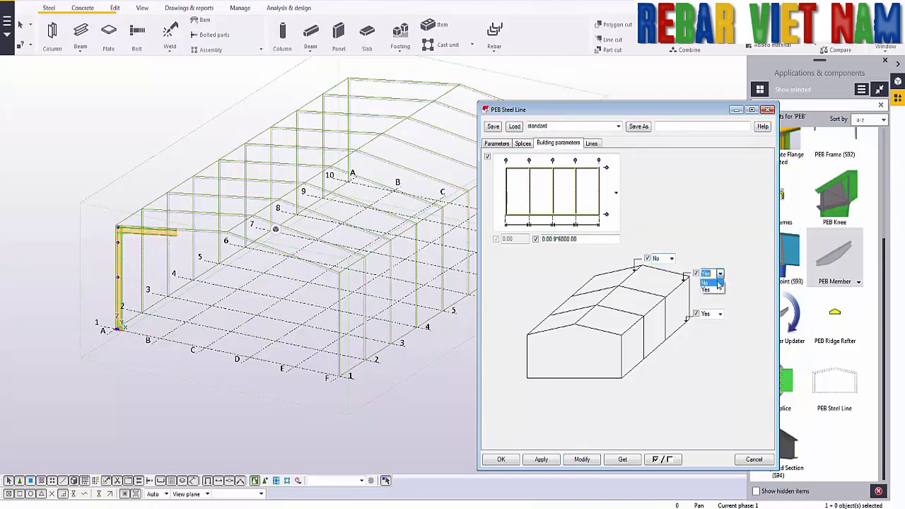
pyautogui.click(707, 283)
pyautogui.click(720, 314)
pyautogui.click(717, 324)
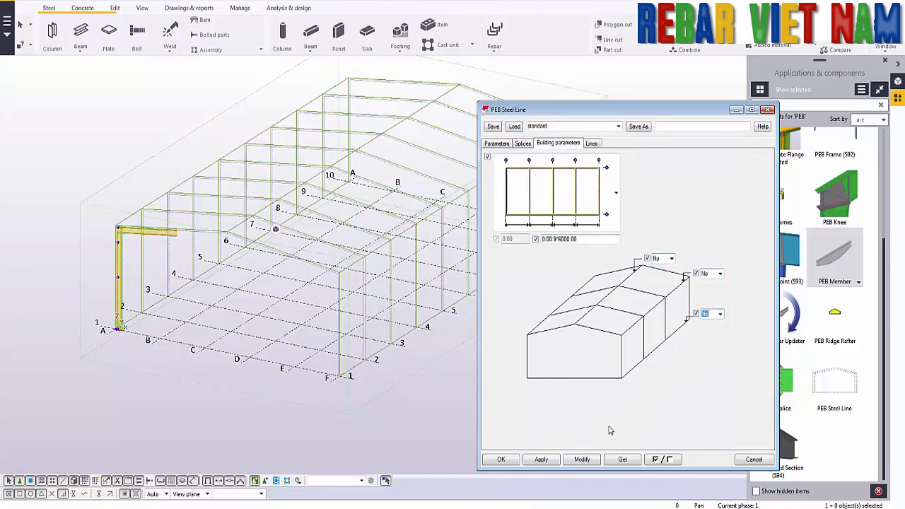
pyautogui.click(582, 460)
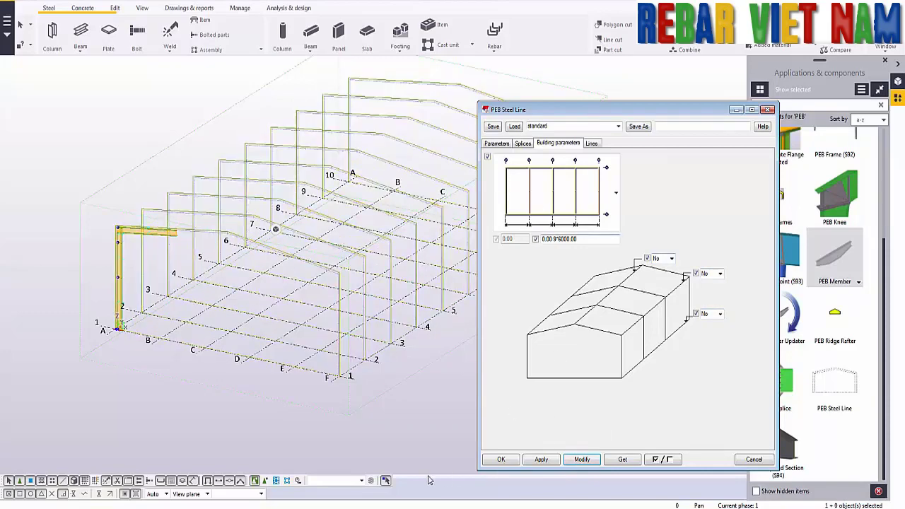
pyautogui.keyDown('ctrl'); pyautogui.moveTo(421, 473); pyautogui.dragTo(343, 466, button='middle'); pyautogui.keyUp('ctrl')
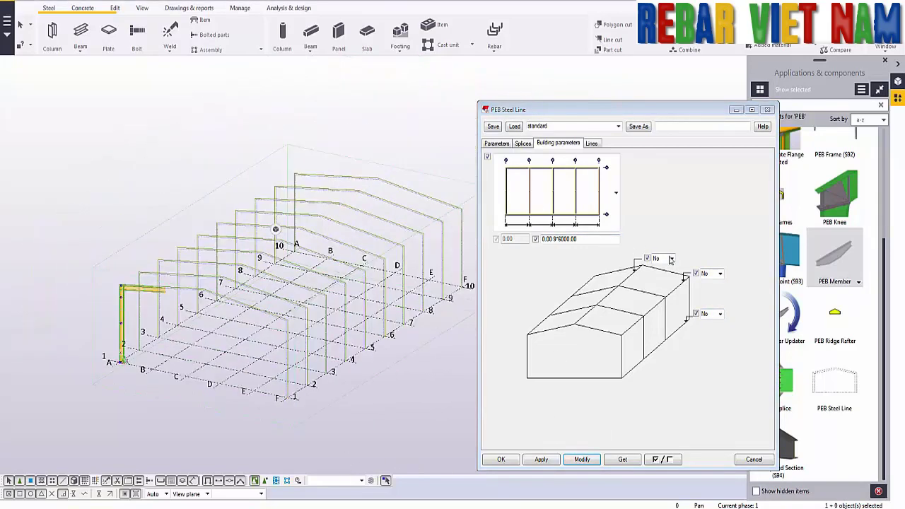
pyautogui.click(592, 143)
# - Set line colours: steel red, column/rafter blue, grout green, interior column magenta, frame reference yellow
pyautogui.click(615, 177)
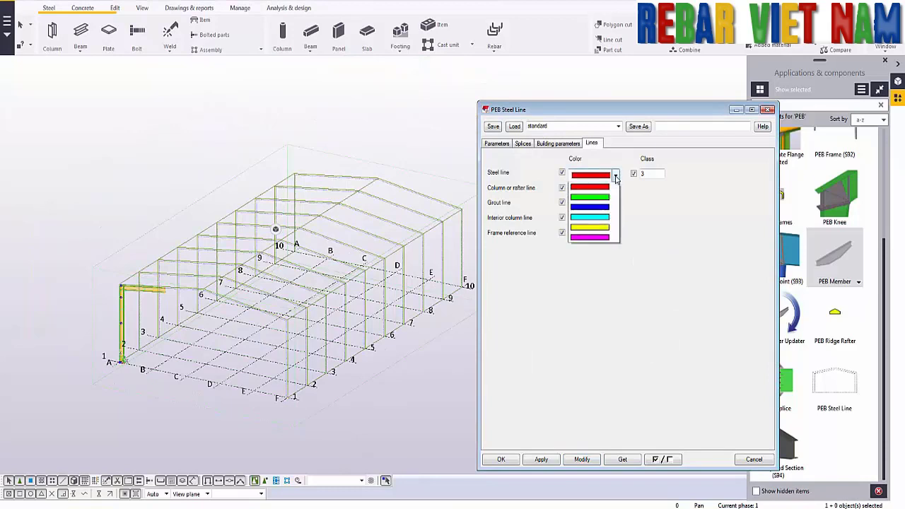
pyautogui.click(611, 193)
pyautogui.click(614, 192)
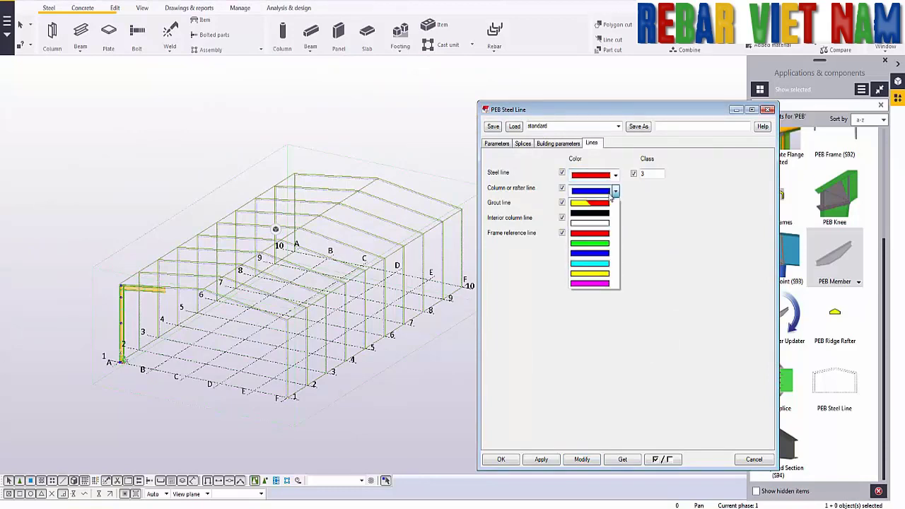
pyautogui.click(611, 200)
pyautogui.click(614, 205)
pyautogui.click(613, 214)
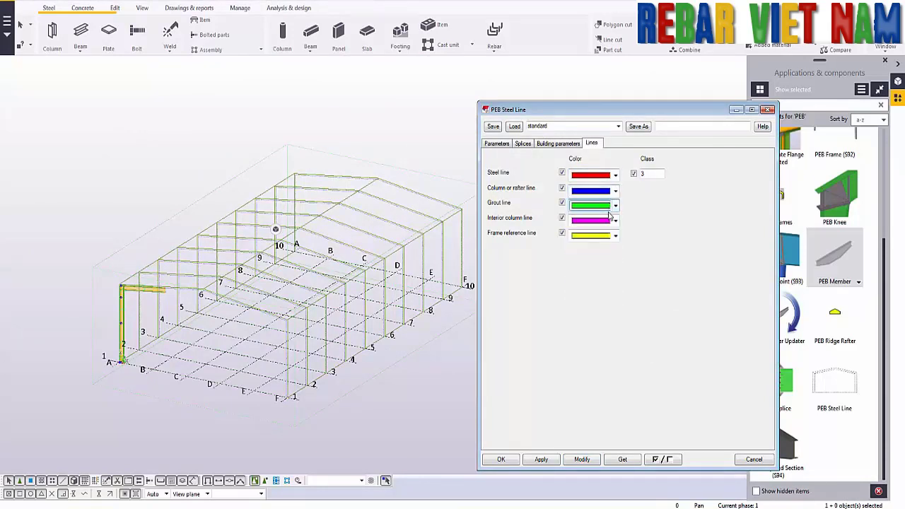
pyautogui.click(612, 221)
pyautogui.click(612, 228)
pyautogui.click(614, 235)
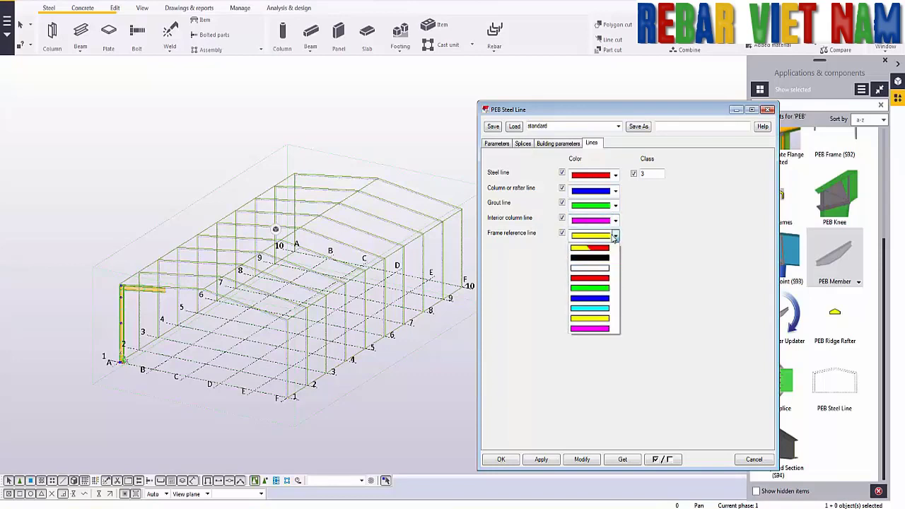
pyautogui.click(614, 238)
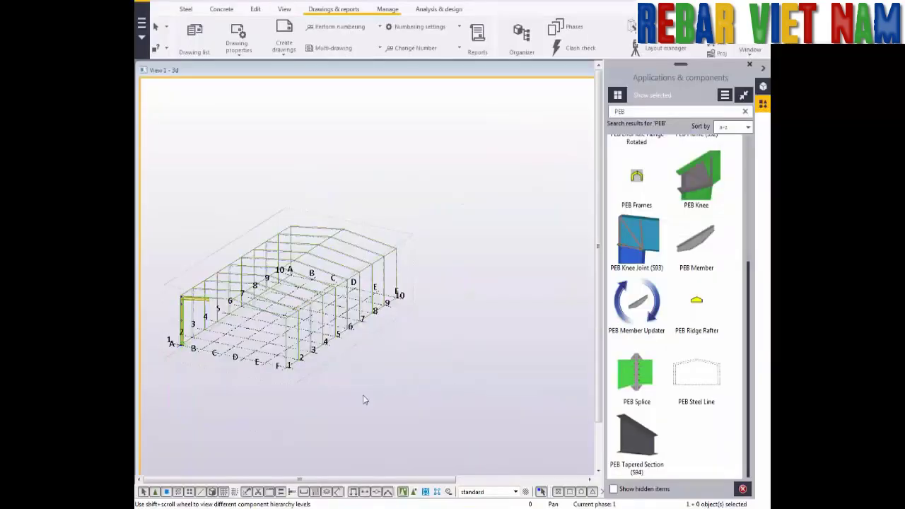
# - Create a 3D VIEW general arrangement drawing using the Steel-3DView settings
pyautogui.scroll(1, 367, 401)
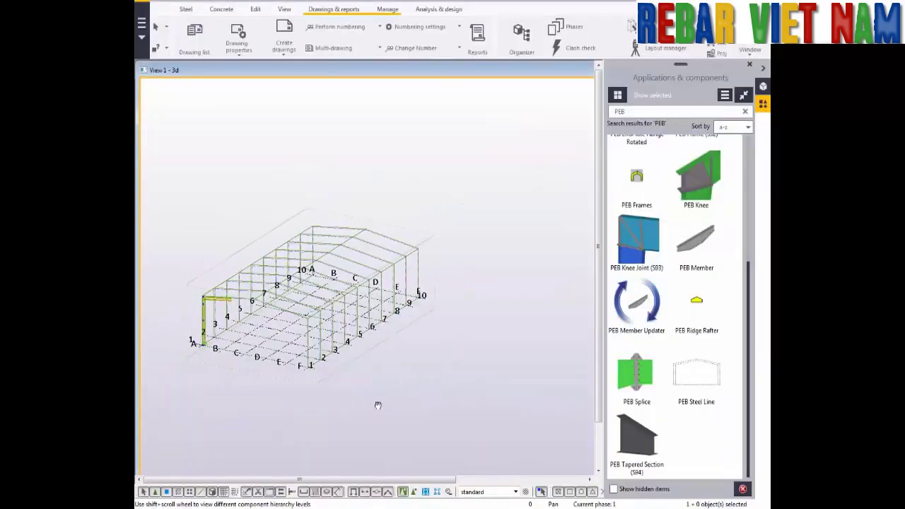
pyautogui.scroll(1, 385, 402)
pyautogui.scroll(1, 400, 399)
pyautogui.scroll(1, 403, 405)
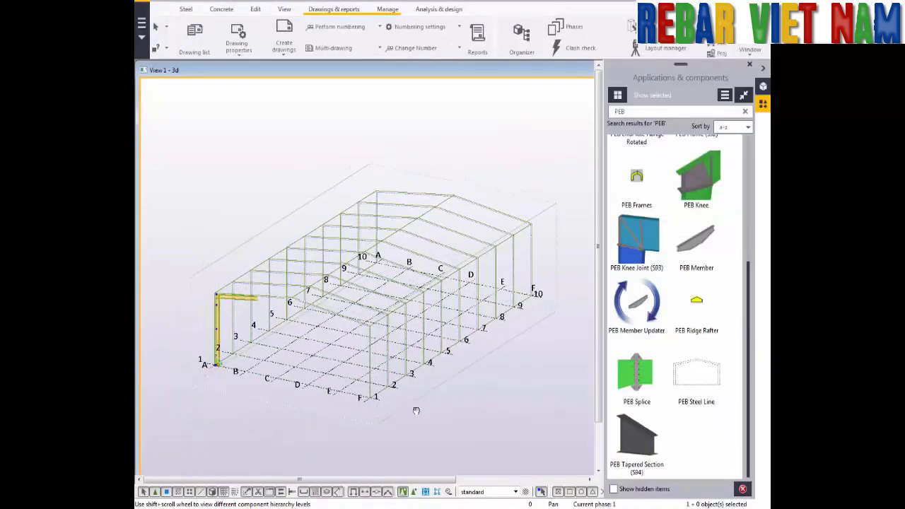
pyautogui.moveTo(404, 407); pyautogui.dragTo(406, 421, button='middle')
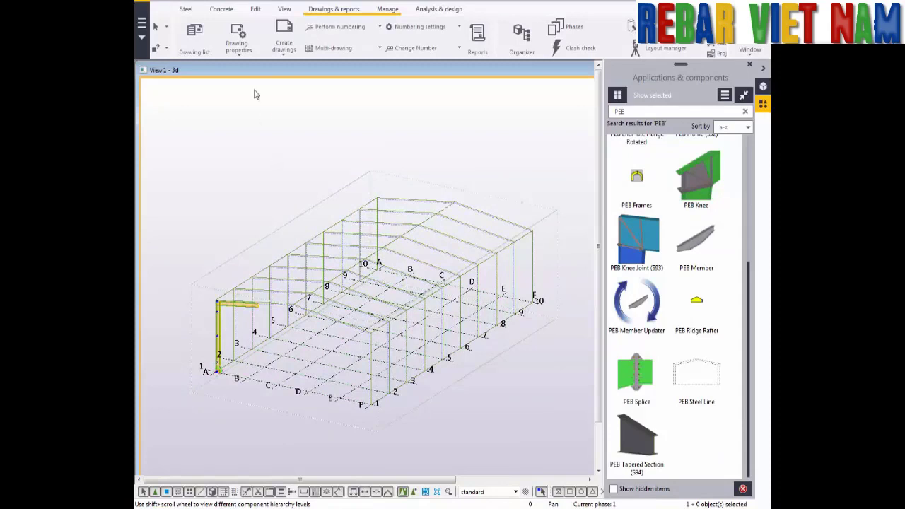
pyautogui.rightClick(301, 147)
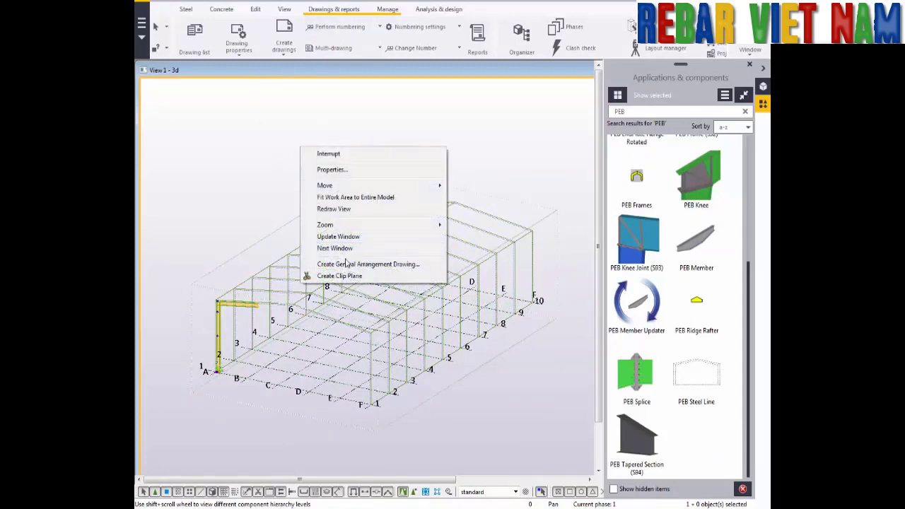
pyautogui.click(347, 264)
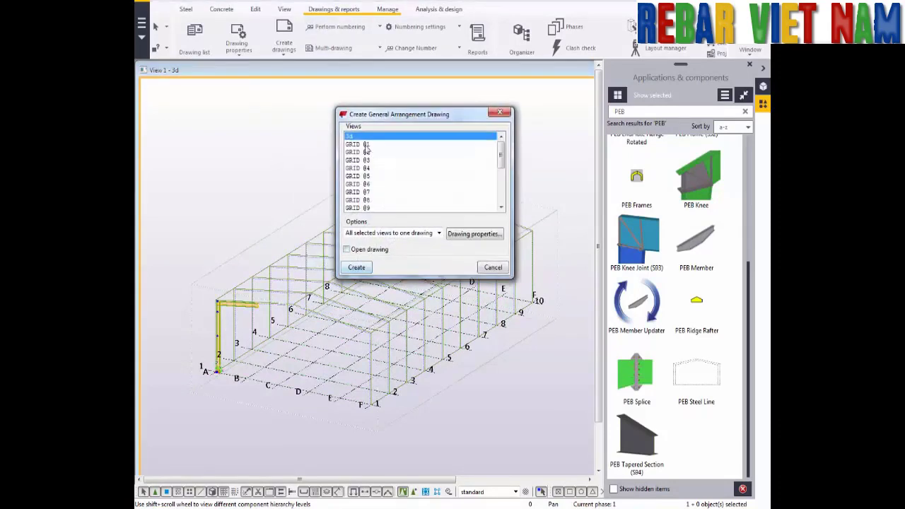
pyautogui.click(460, 234)
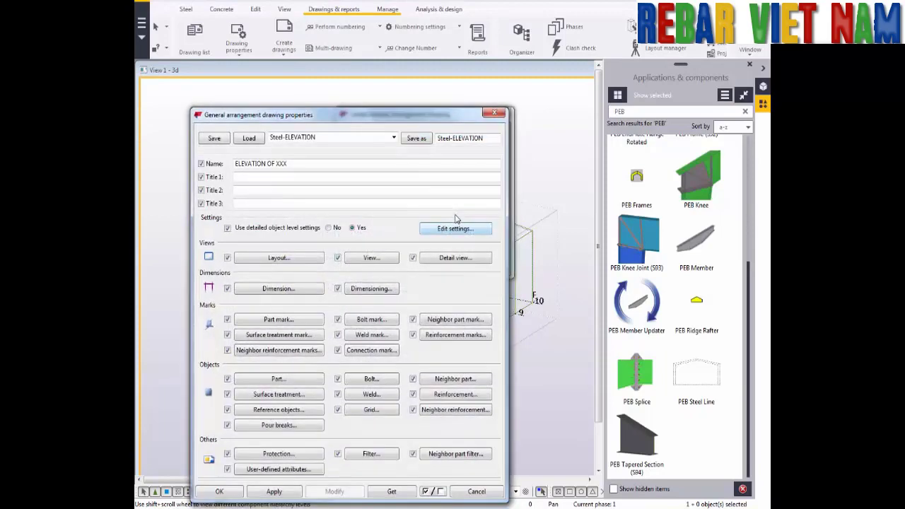
pyautogui.click(393, 138)
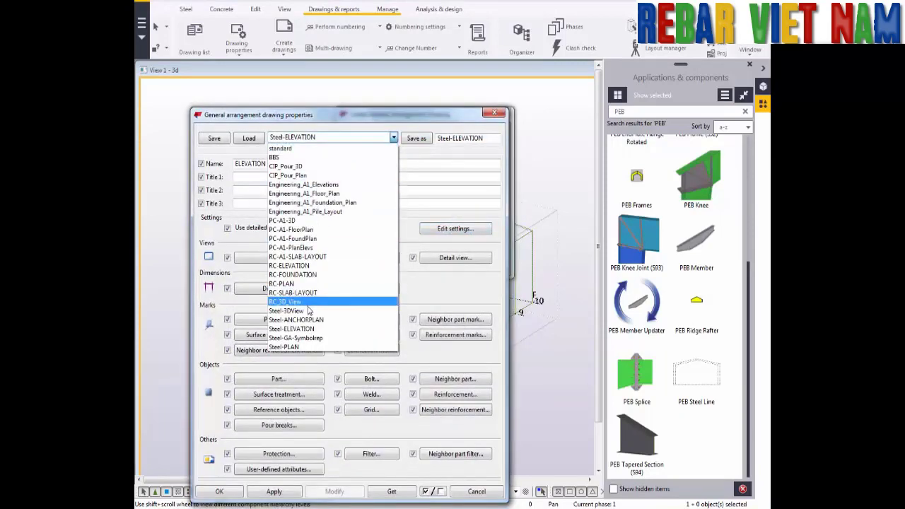
pyautogui.click(308, 311)
pyautogui.click(249, 138)
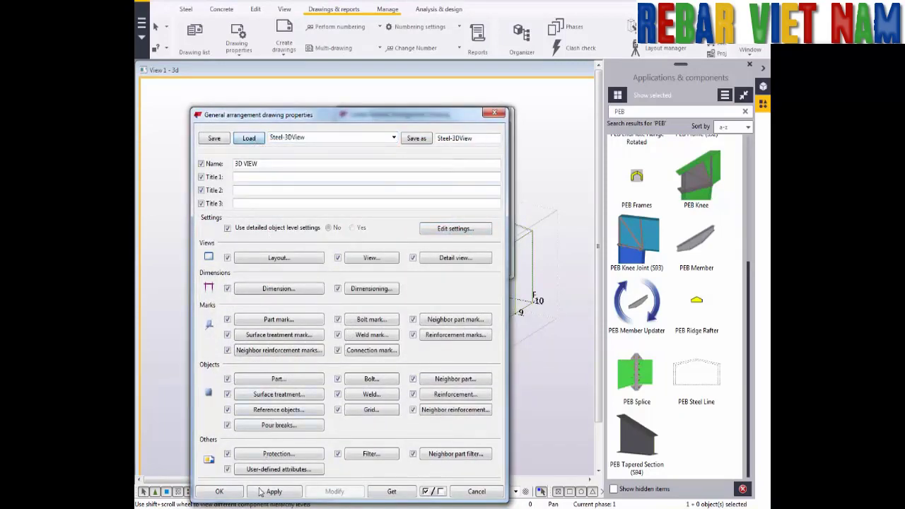
pyautogui.click(218, 493)
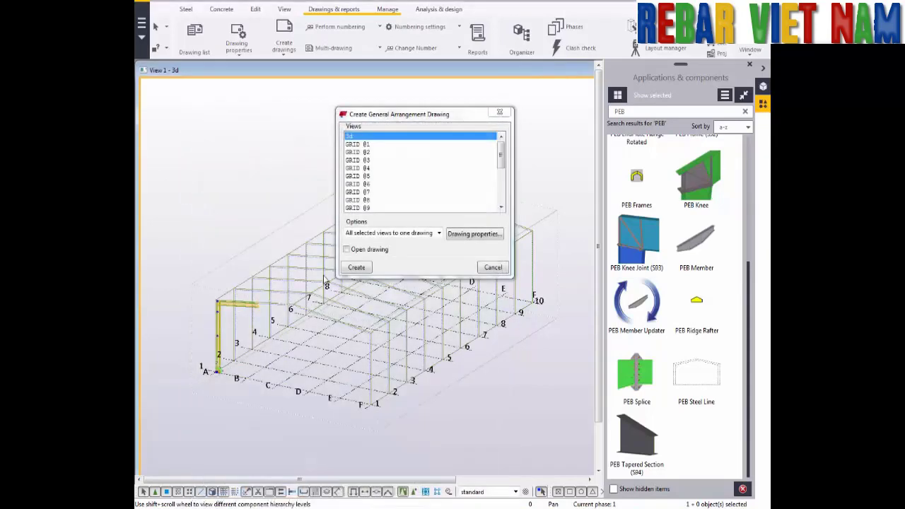
pyautogui.click(374, 269)
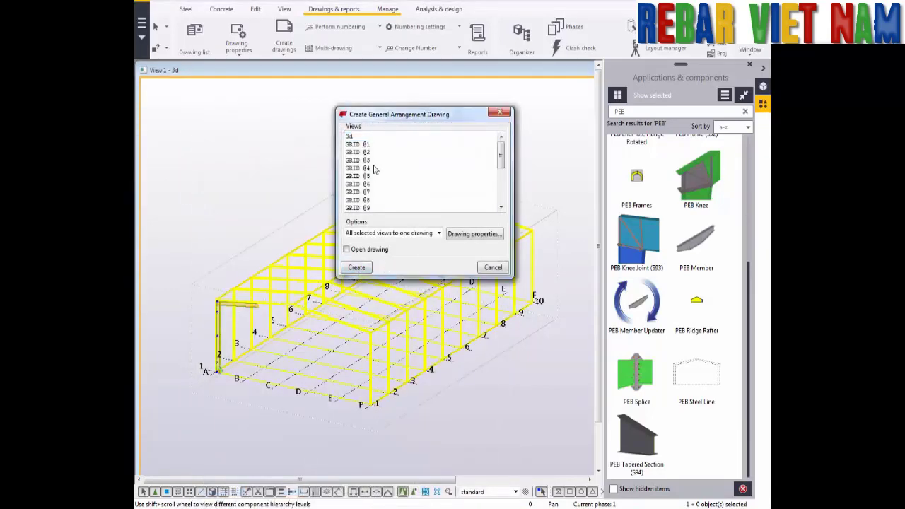
# - Create a GRID 01 elevation drawing with Steel-ELEVATION settings and view the Drawing List
pyautogui.click(363, 146)
pyautogui.click(456, 234)
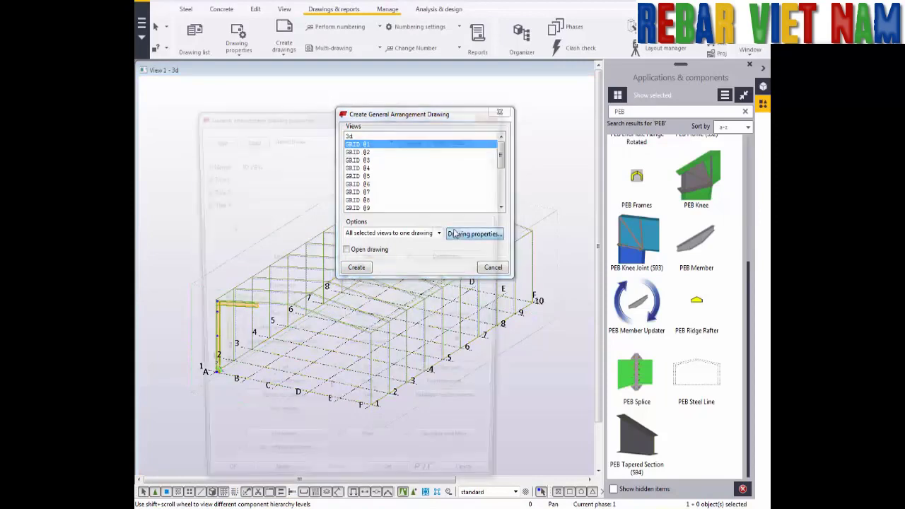
pyautogui.click(321, 137)
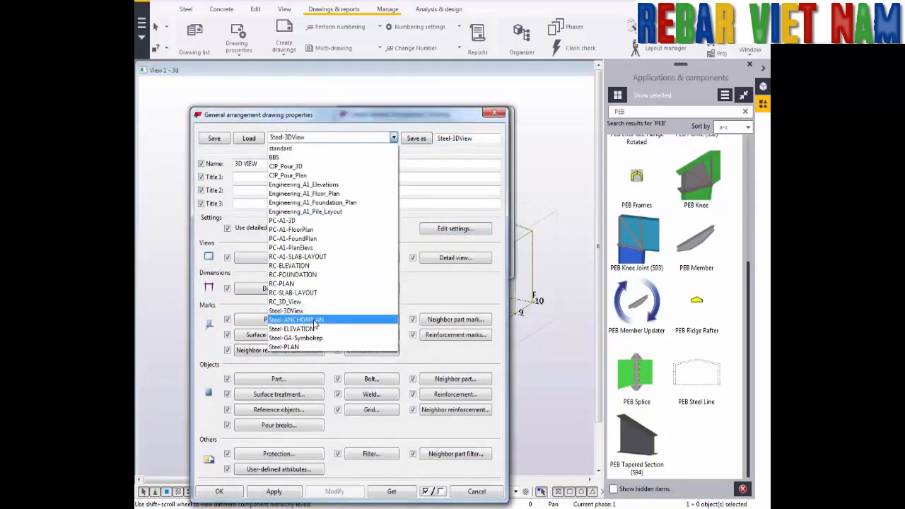
pyautogui.click(292, 329)
pyautogui.click(249, 138)
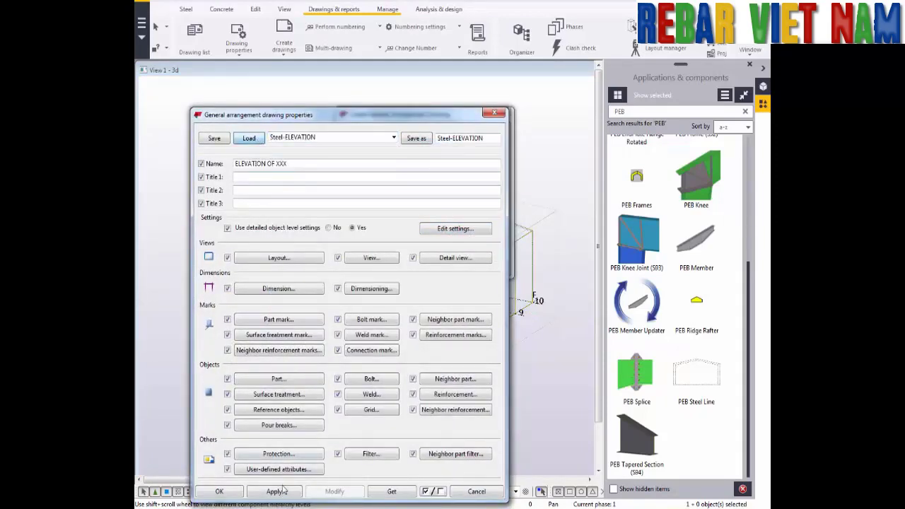
pyautogui.click(274, 491)
pyautogui.click(219, 492)
pyautogui.click(354, 282)
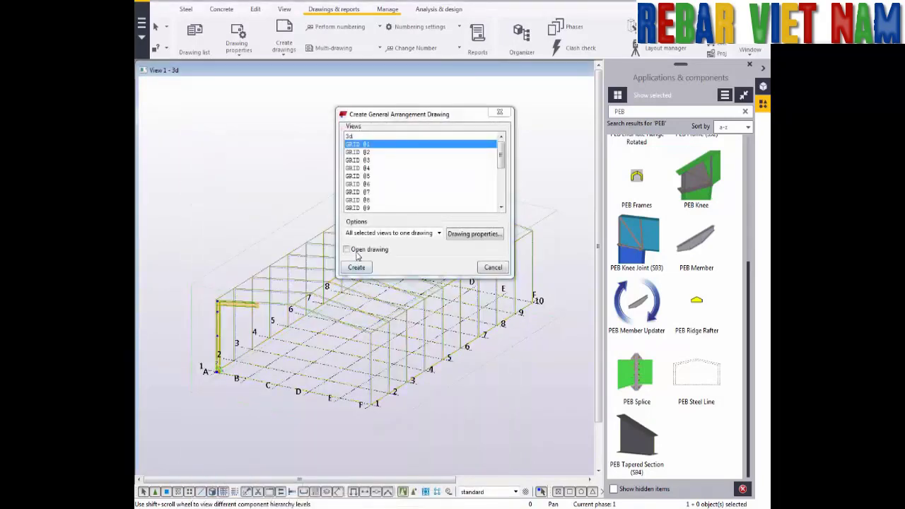
pyautogui.click(493, 268)
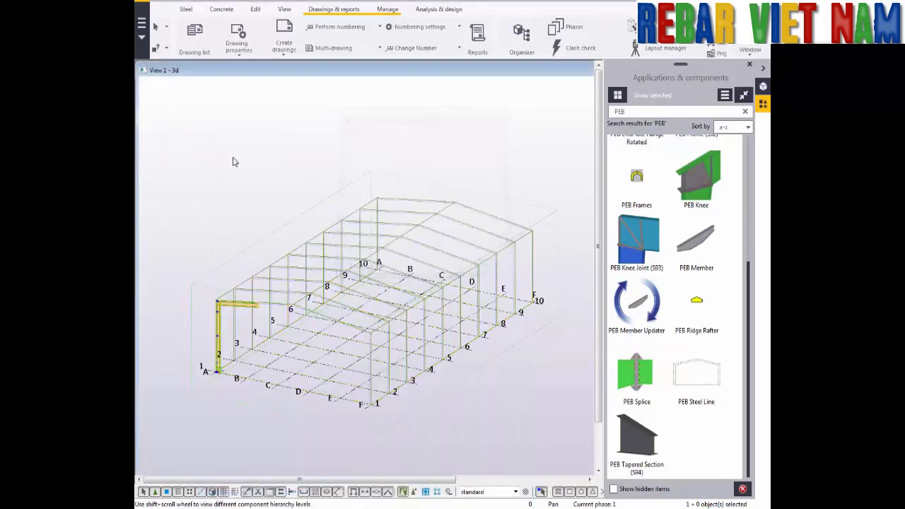
pyautogui.click(196, 39)
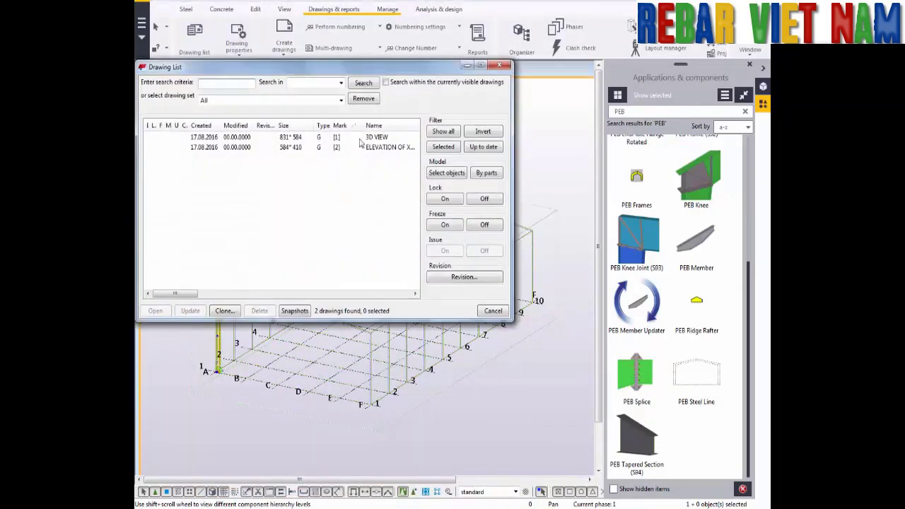
# - Open the 3D VIEW drawing and inspect it, panning to show grids 2 to 10
pyautogui.doubleClick(384, 140)
pyautogui.scroll(3, 186, 215)
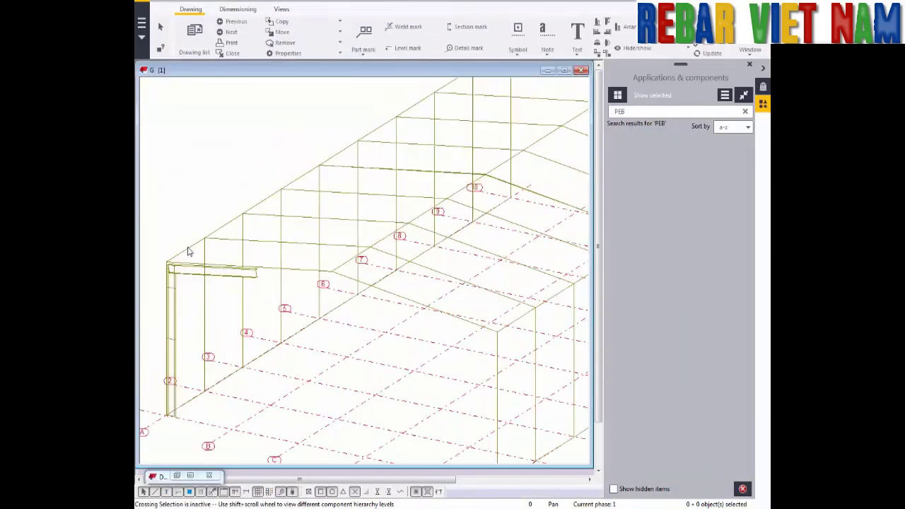
pyautogui.scroll(2, 189, 250)
pyautogui.moveTo(182, 228); pyautogui.dragTo(248, 190, button='middle')
pyautogui.scroll(-2, 193, 220)
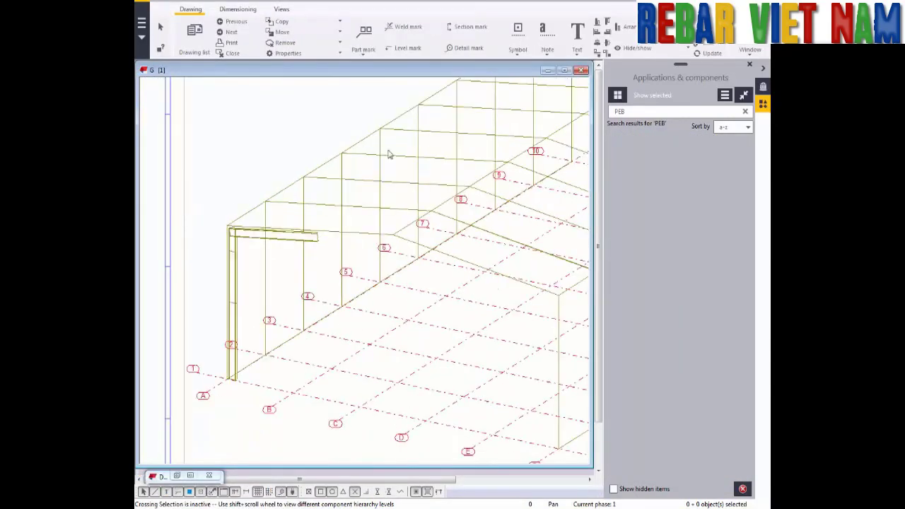
pyautogui.moveTo(389, 151); pyautogui.dragTo(335, 208, button='middle')
# - Switch to the GRID 01 elevation drawing and zoom in on grids B and C
pyautogui.hotkey('ctrl', 'pagedown')
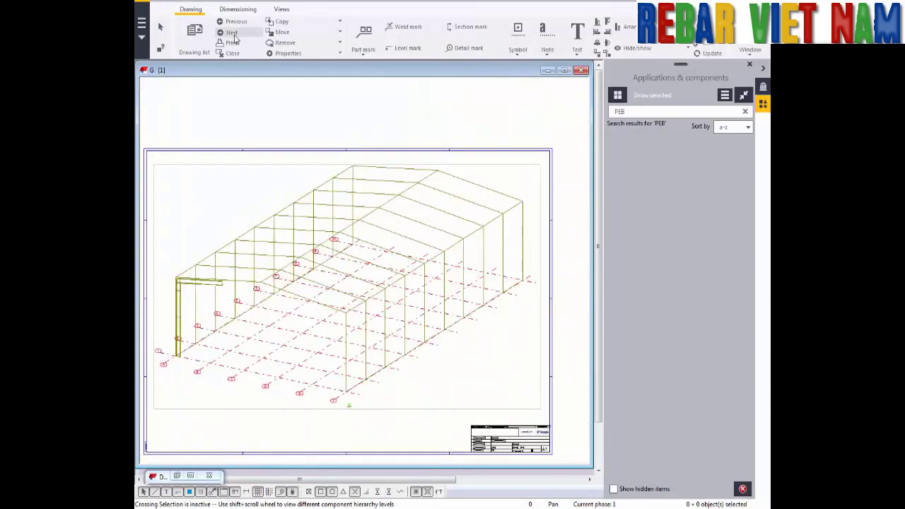
pyautogui.moveTo(351, 209); pyautogui.dragTo(329, 270, button='middle')
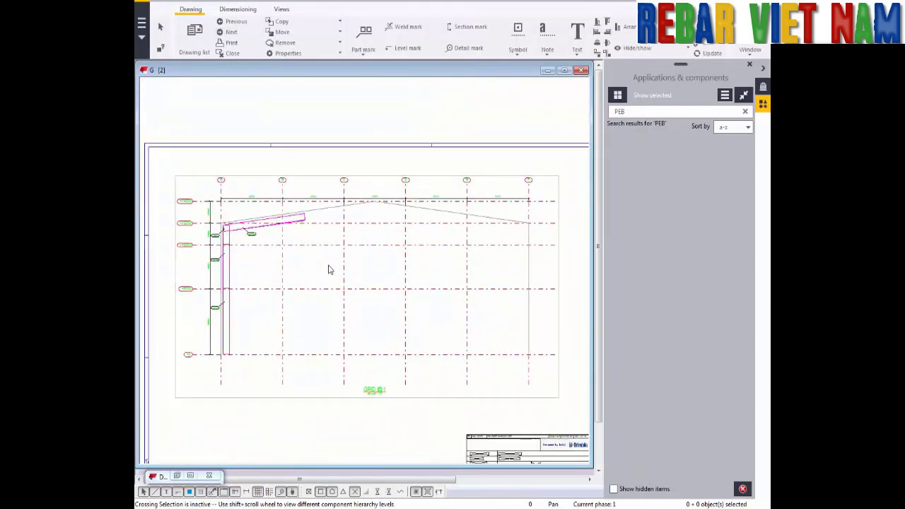
pyautogui.scroll(1, 175, 223)
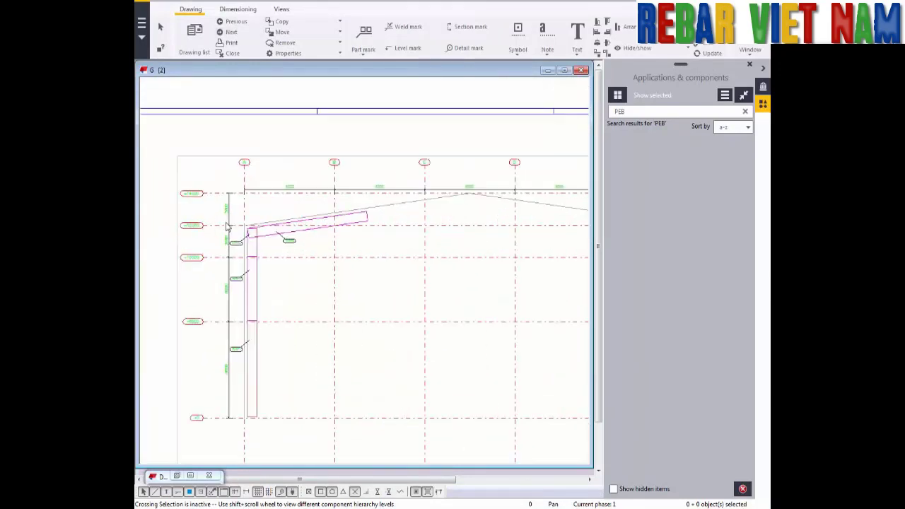
pyautogui.scroll(1, 422, 210)
pyautogui.click(403, 238)
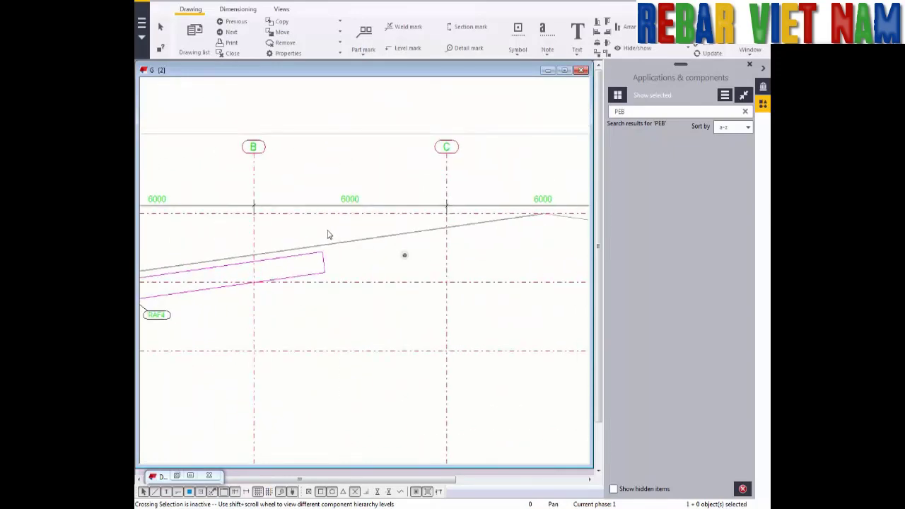